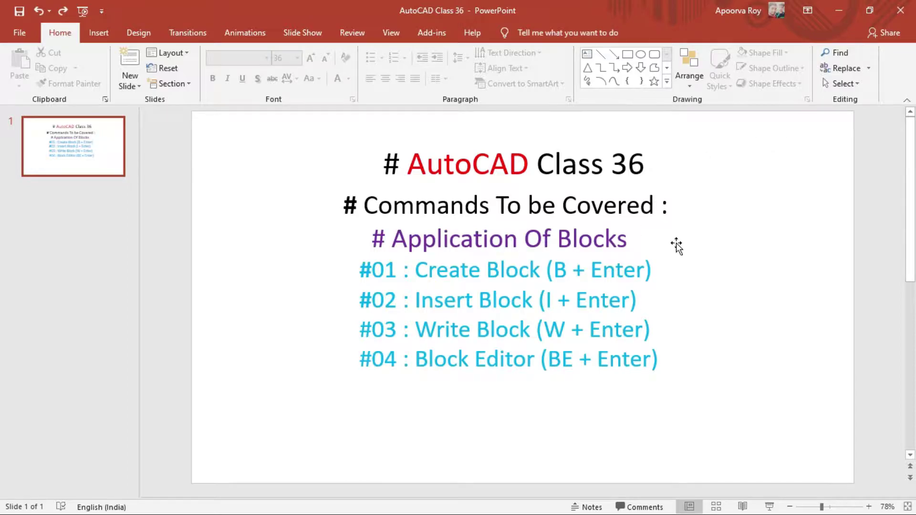
Switch from the PowerPoint slide to AutoCAD's Drawing1.dwg and maximize its window
left_click(841, 11)
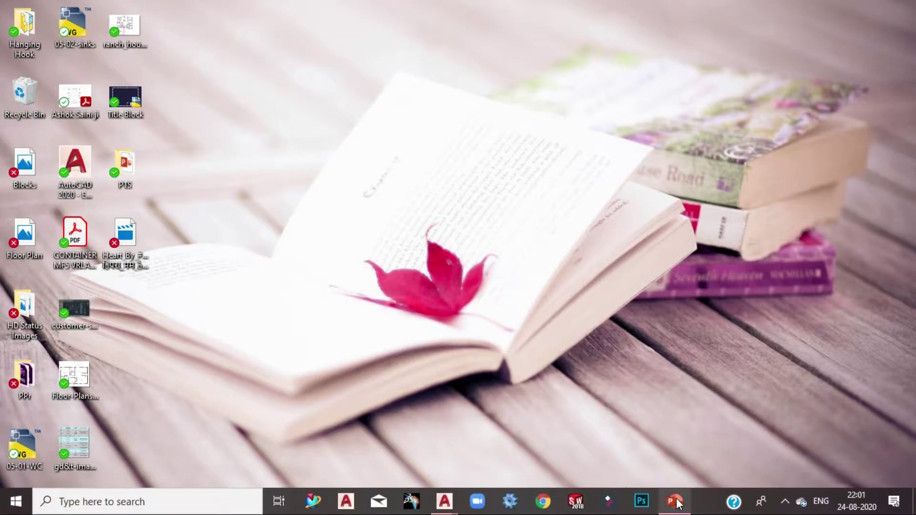
mouse_move(674, 501)
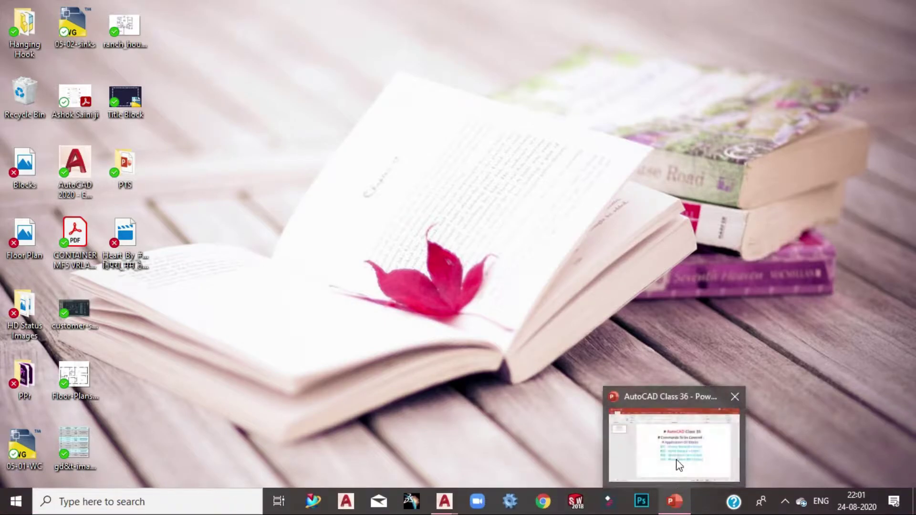
left_click(445, 501)
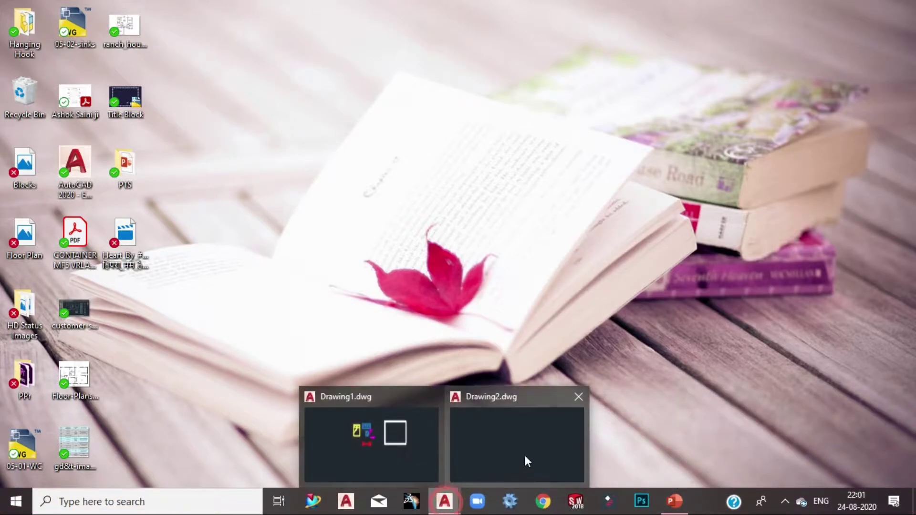
left_click(374, 434)
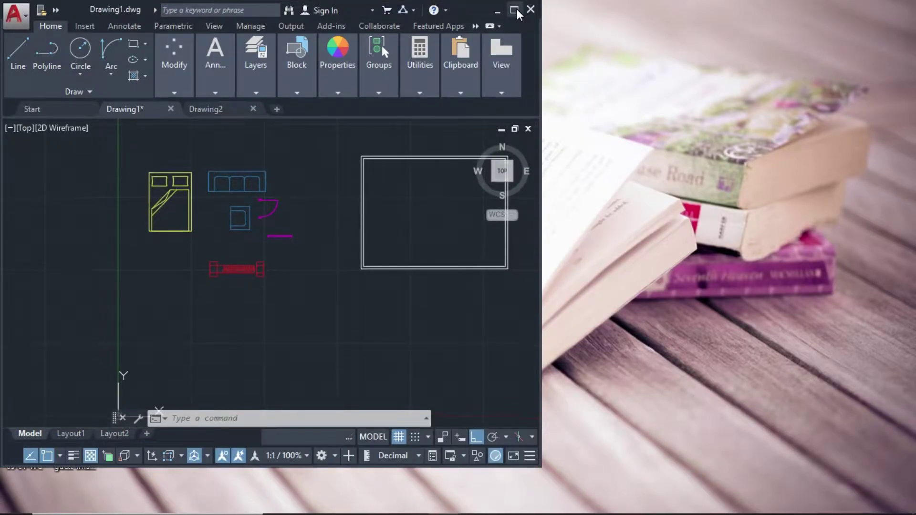
left_click(517, 10)
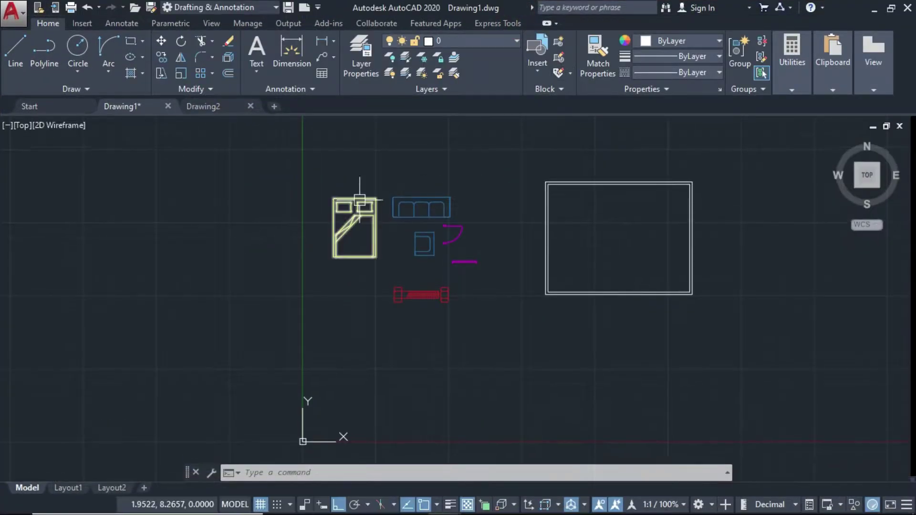
Examine the bed, sofa, chair, door, window and bolt drawings beside the empty room outline
scroll(375, 193, "up", 5)
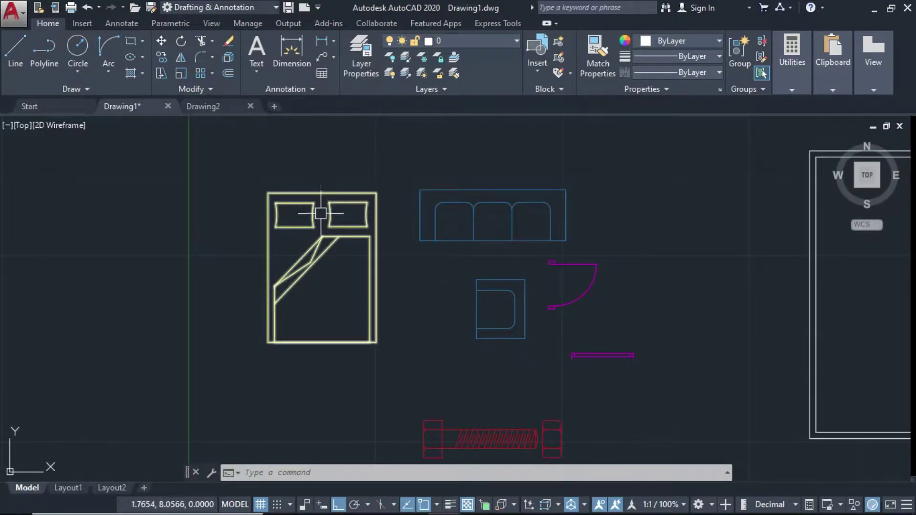
middle_click_drag(436, 272, 468, 228)
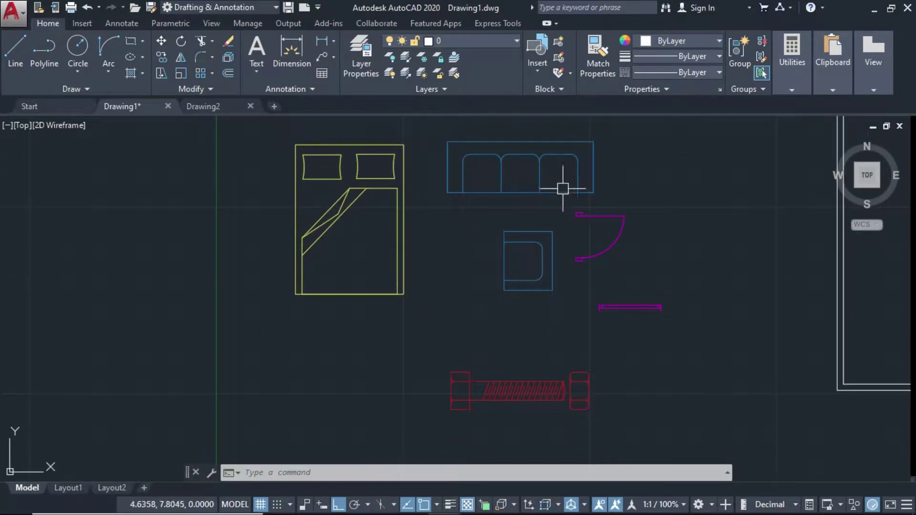
mouse_move(591, 270)
middle_mouse_down()
mouse_move(538, 262)
mouse_move(512, 321)
mouse_move(495, 266)
middle_mouse_up()
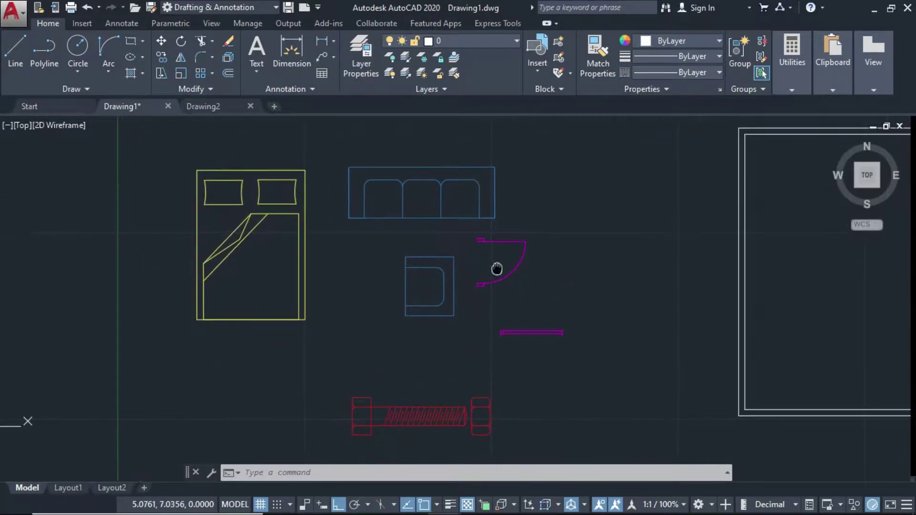
scroll(556, 272, "down", 2)
middle_click_drag(557, 271, 593, 244)
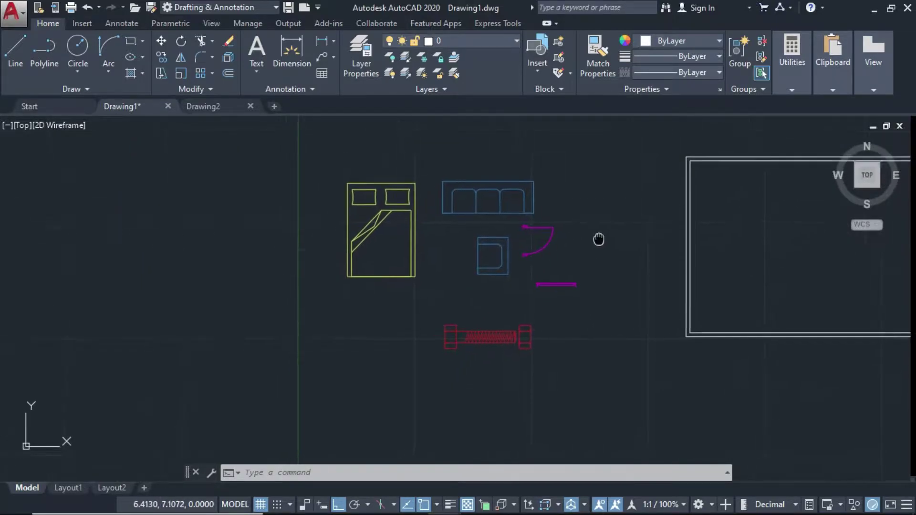
middle_click_drag(409, 225, 659, 266)
scroll(520, 250, "up", 3)
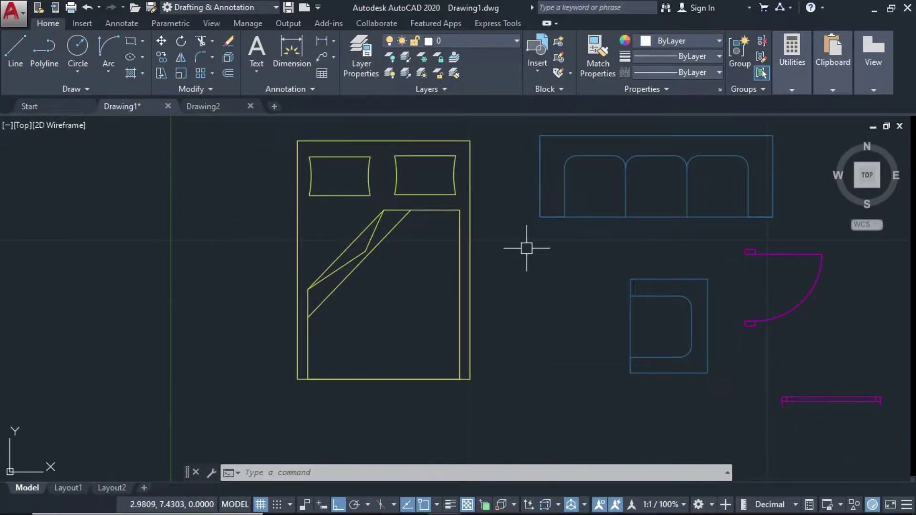
scroll(557, 266, "down", 2)
middle_click_drag(540, 255, 487, 254)
Select the bed and two of the sofa's lines to compare how each is grouped, and clear the selection
left_click(450, 332)
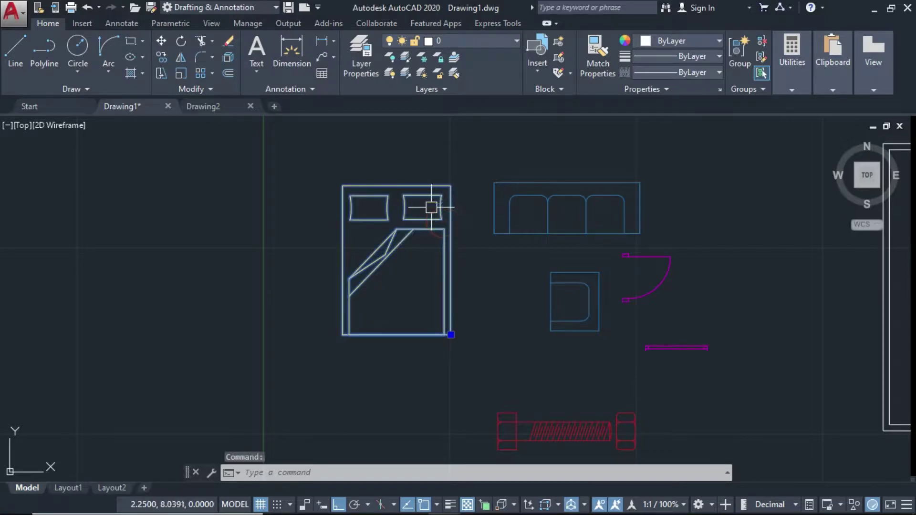
left_click(510, 223)
left_click(583, 178)
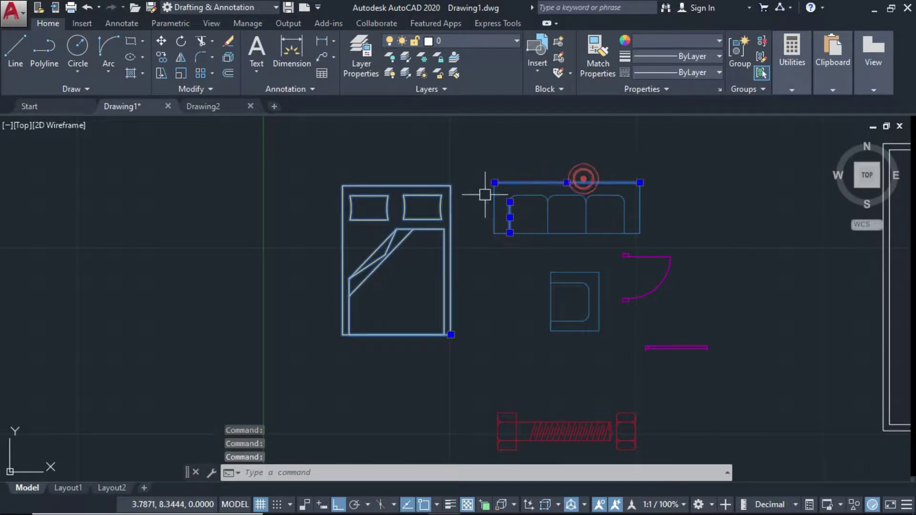
key("Escape")
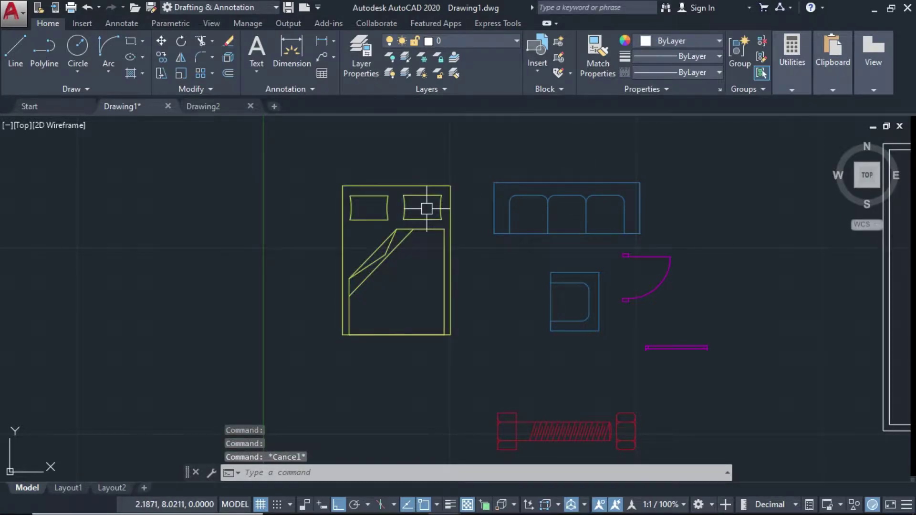
Undo the last two operations on the bed and select its outline and a blanket line to check for separate objects
key("ctrl+z")
key("ctrl+z")
left_click(390, 243)
scroll(368, 210, "up", 5)
left_click(357, 235)
left_click(206, 227)
scroll(278, 234, "down", 6)
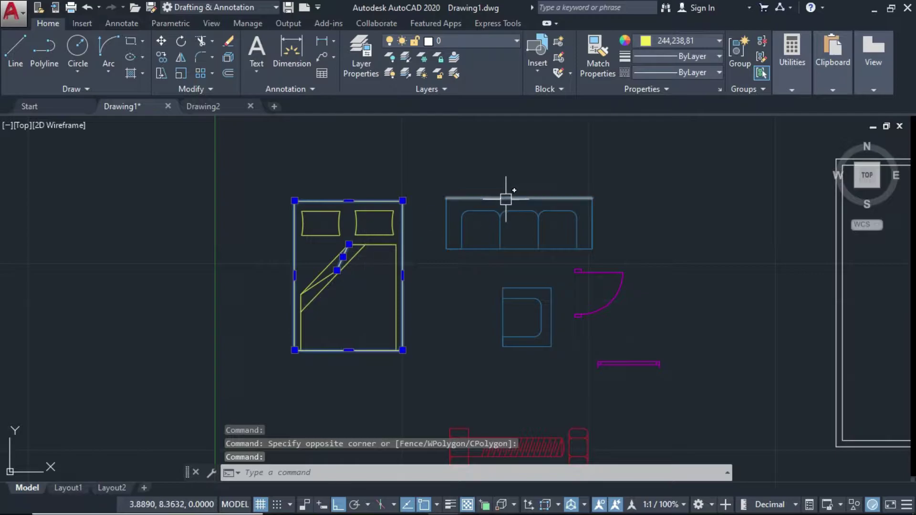
left_click(506, 199)
key("Escape")
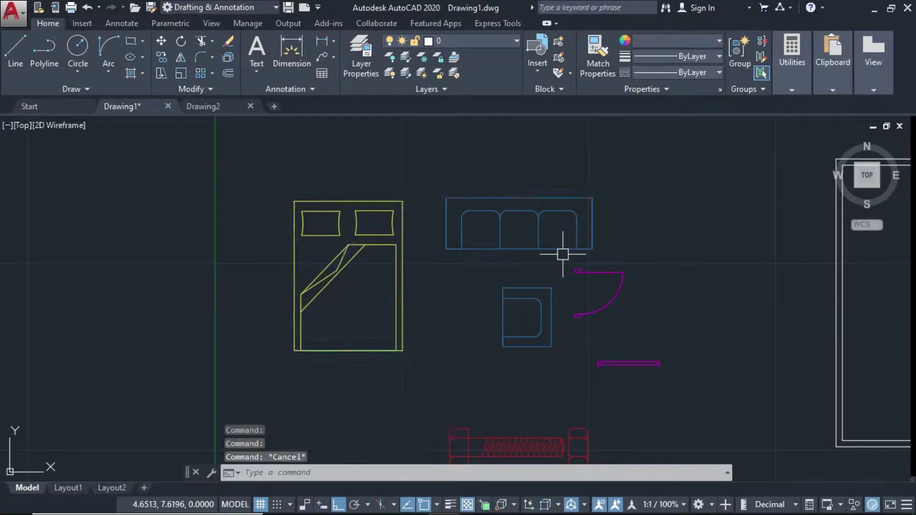
Start a block definition named Bed and select all of the yellow bed's geometry as its objects
middle_click_drag(558, 277, 486, 256)
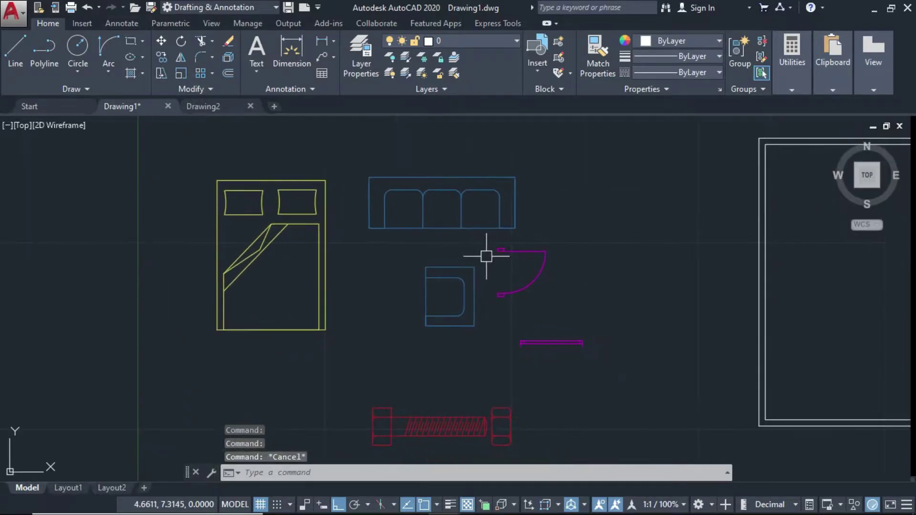
type("B")
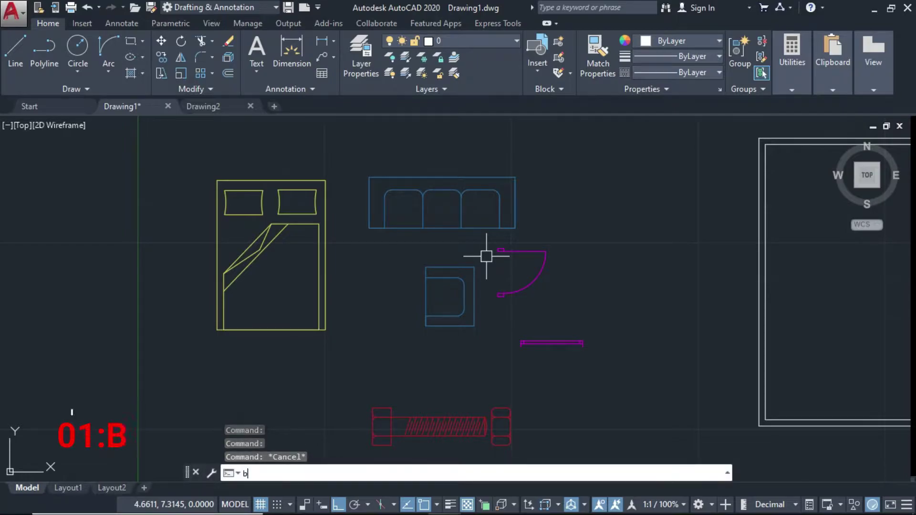
key("Return")
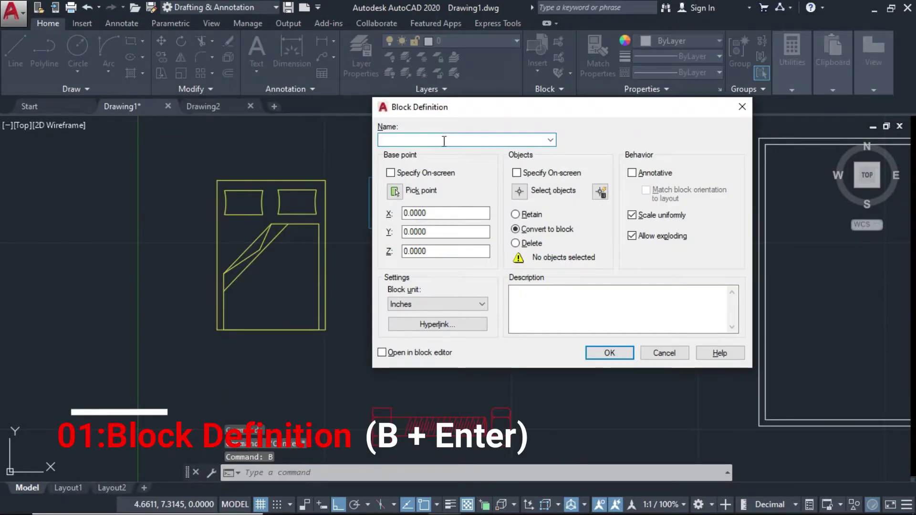
left_click(411, 140)
left_click(415, 141)
type("Bed")
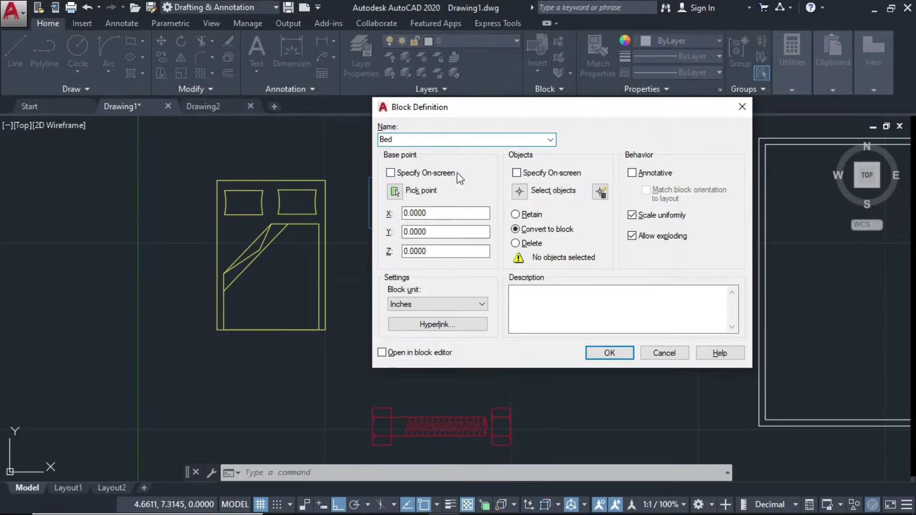
left_click(520, 192)
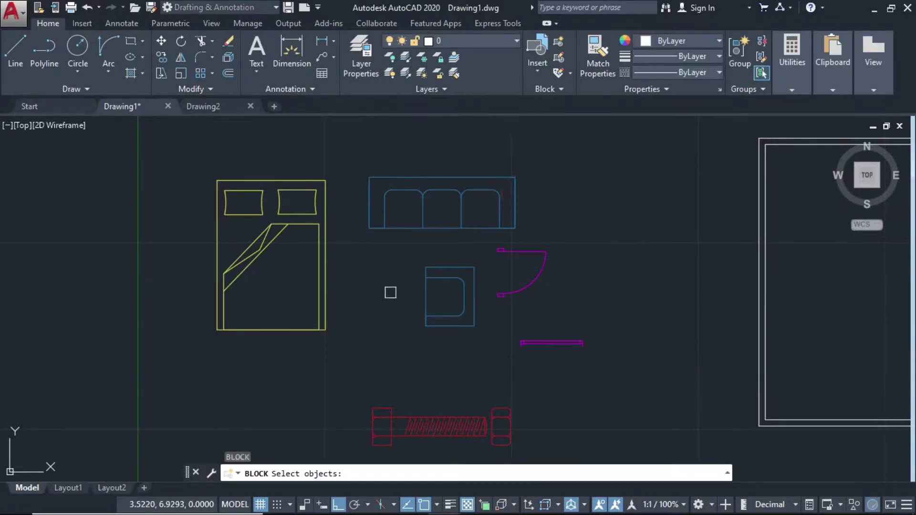
left_click(331, 351)
left_click(176, 160)
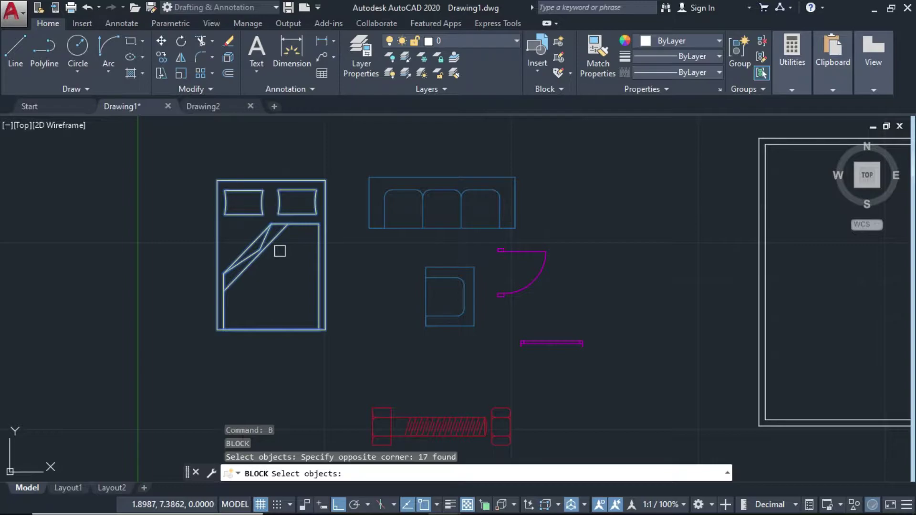
key("Return")
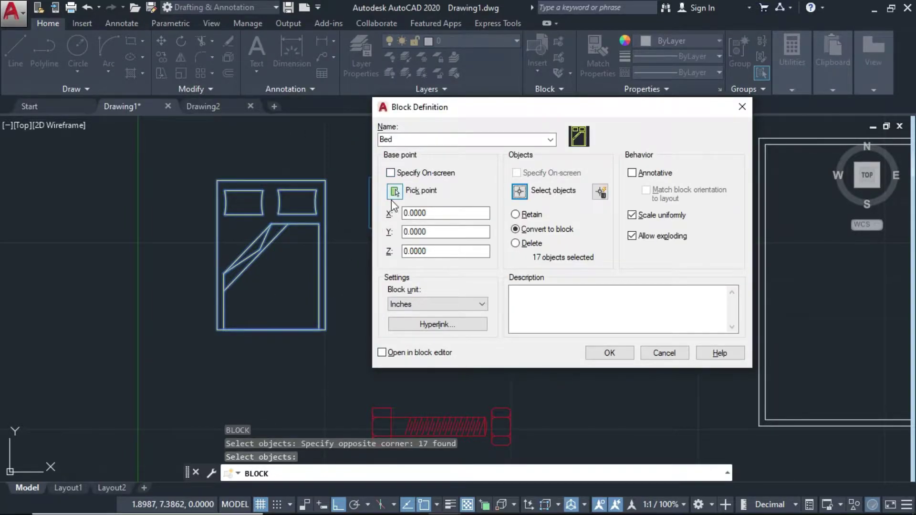
Set the bed's lower-left corner as the block's base point and create the block with Convert to block kept
left_click(395, 192)
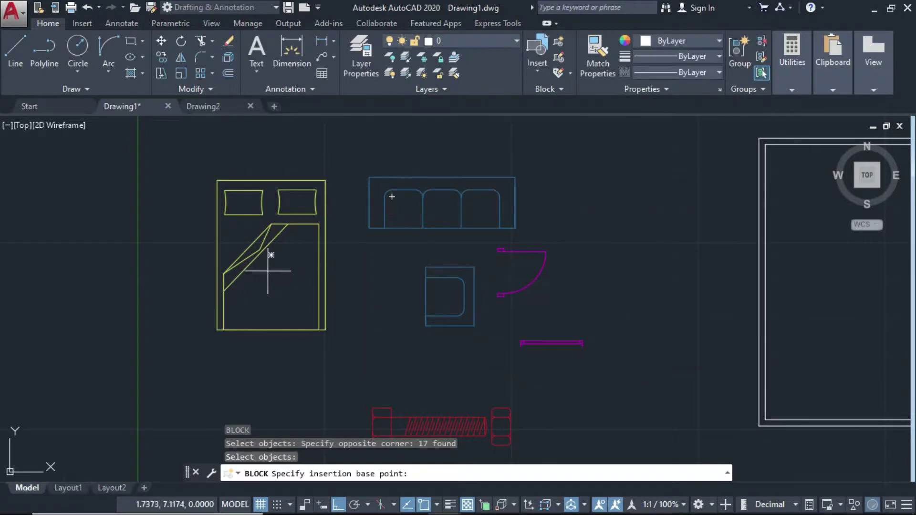
left_click(217, 329)
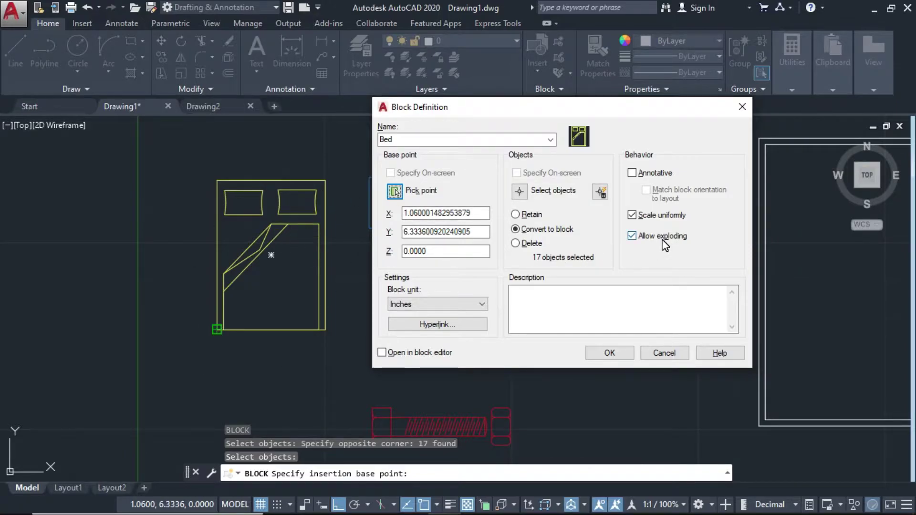
left_click(586, 299)
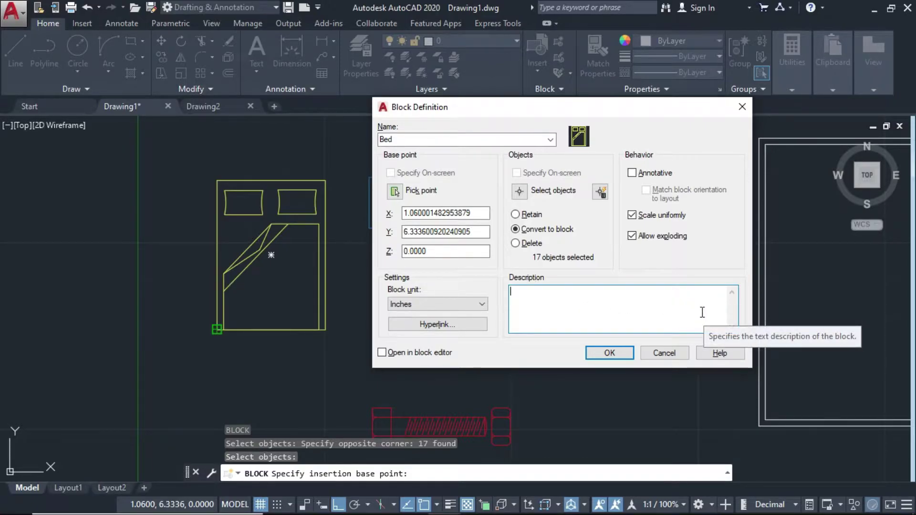
left_click(608, 356)
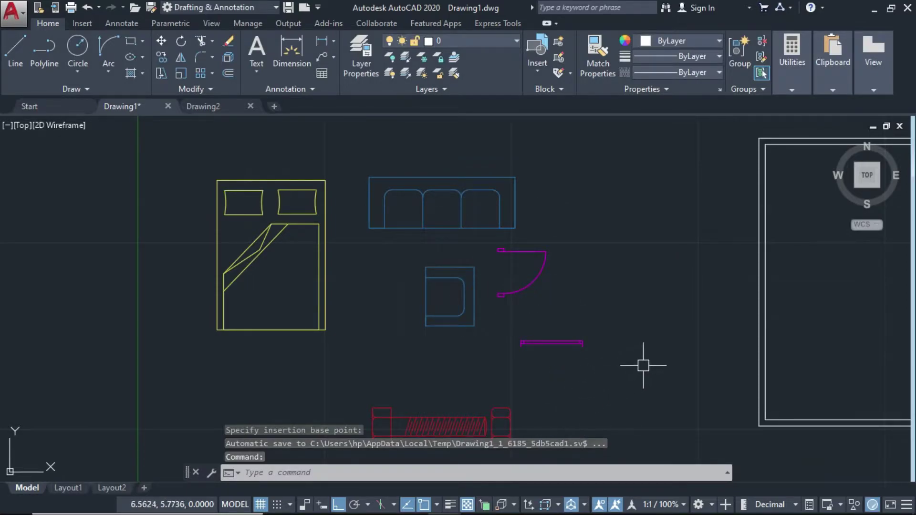
Select the Bed block and inspect its base point grip at the lower-left corner
left_click(301, 218)
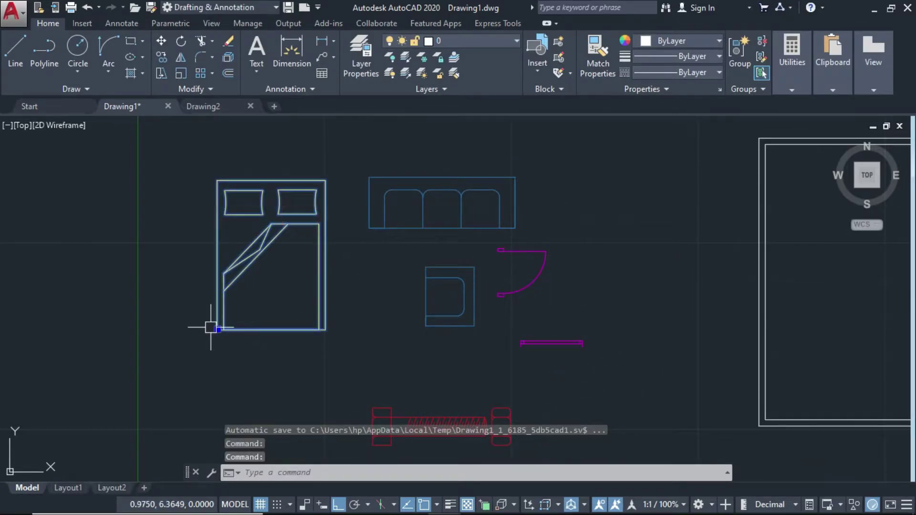
scroll(214, 325, "up", 4)
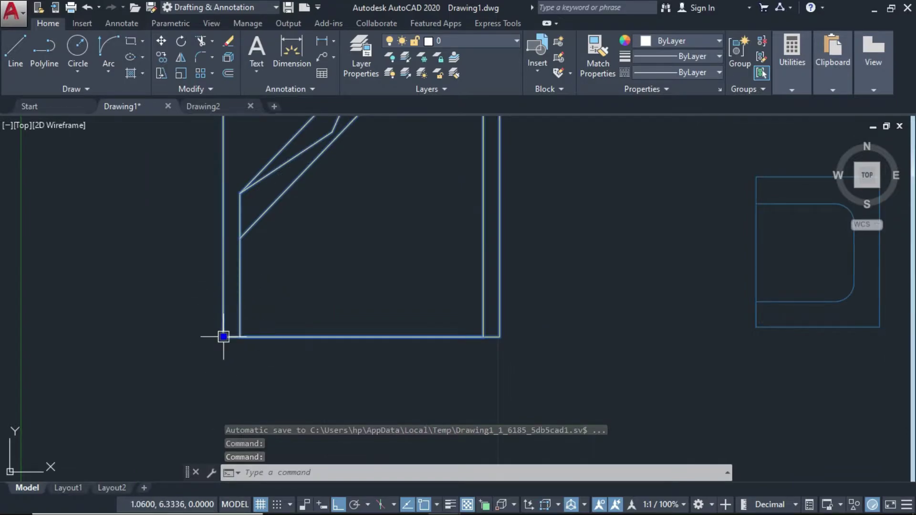
scroll(224, 337, "down", 4)
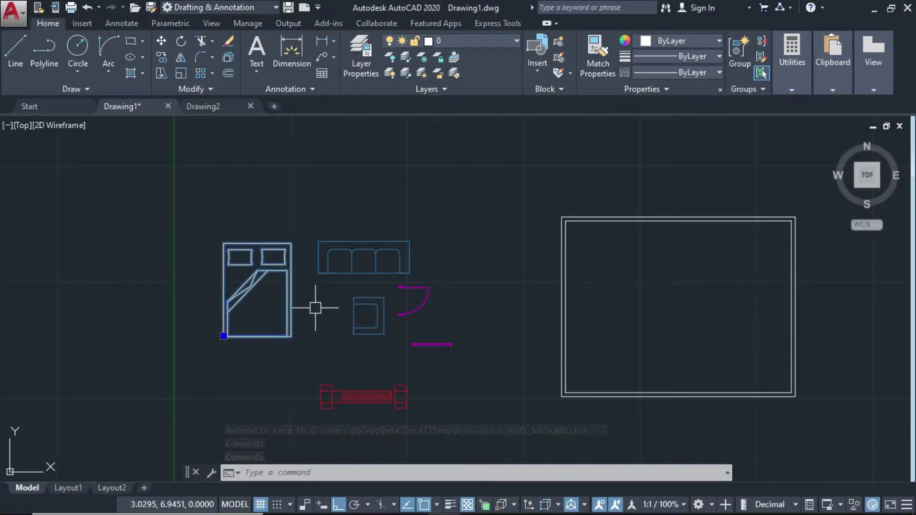
Review the Convert to block option in the Block Definition dialog and close it without defining a block
type("b")
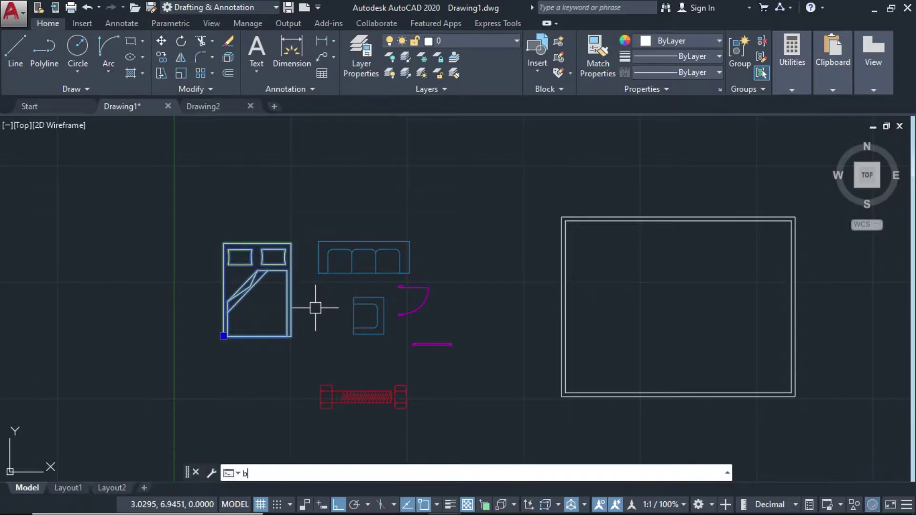
key("Return")
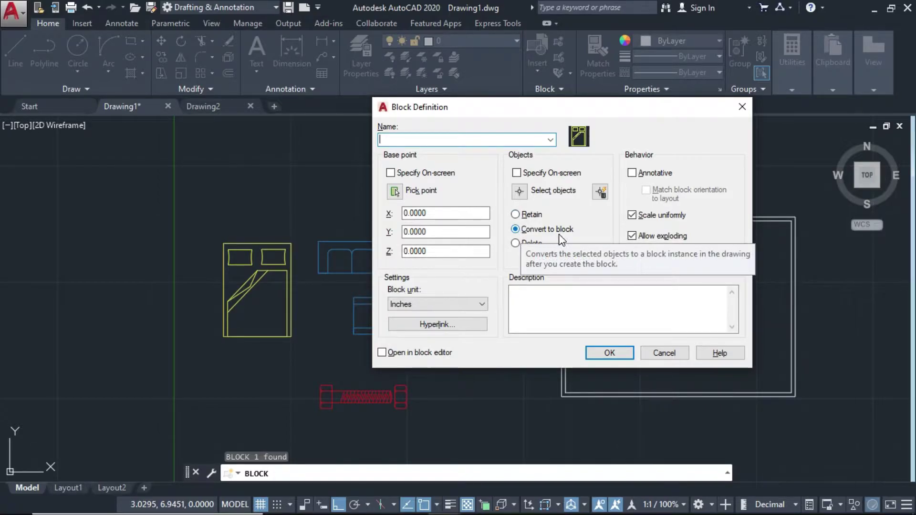
left_click(742, 107)
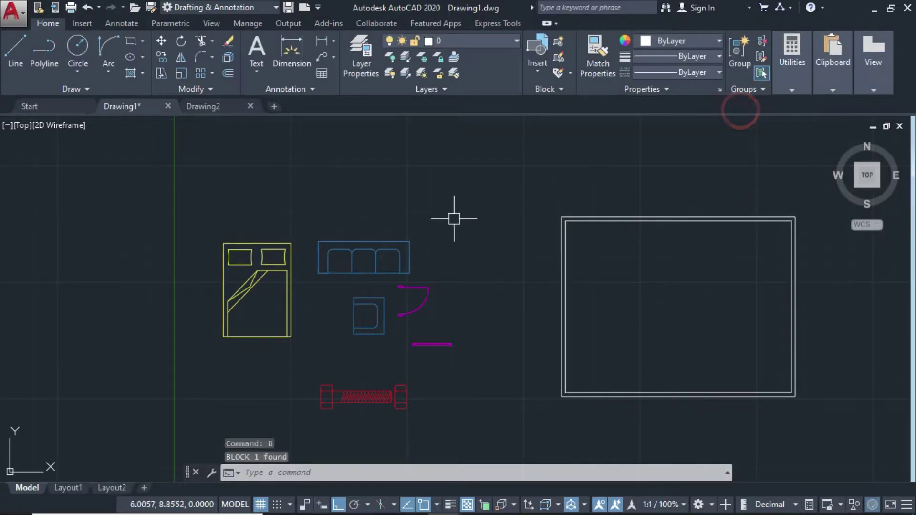
Select the Bed block again to check that it is one object, and deselect it
left_click(260, 248)
scroll(259, 250, "up", 4)
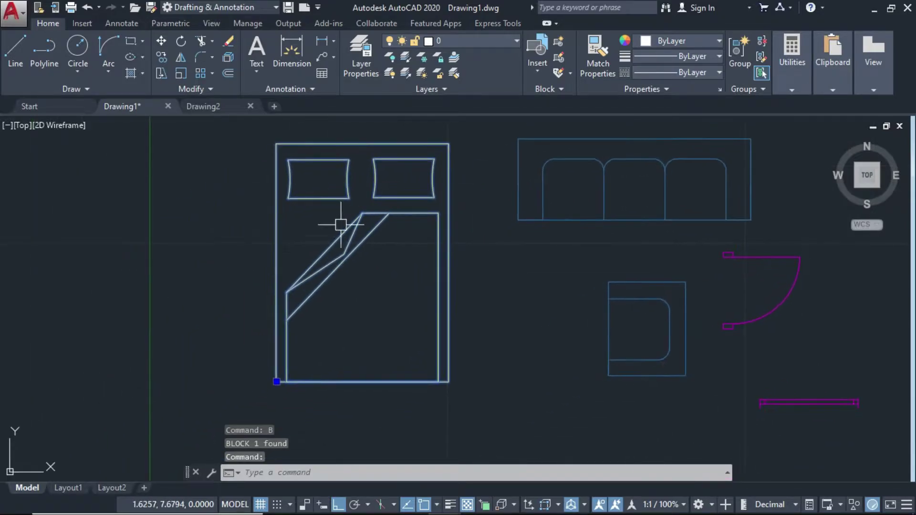
scroll(753, 229, "down", 4)
middle_click_drag(753, 230, 627, 260)
key("Escape")
Insert the Bed block from the current drawing's blocks inside the room rectangle near its upper-left corner, and close the block list
type("i")
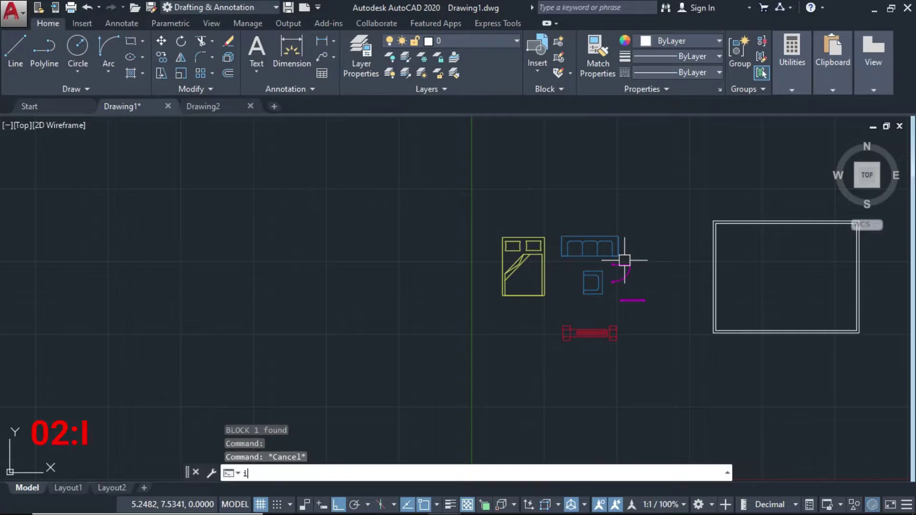
key("Return")
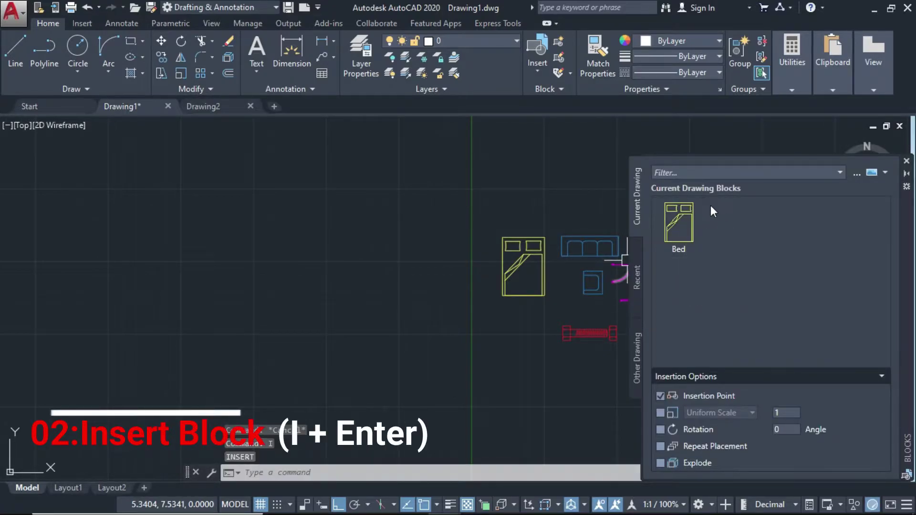
mouse_move(687, 235)
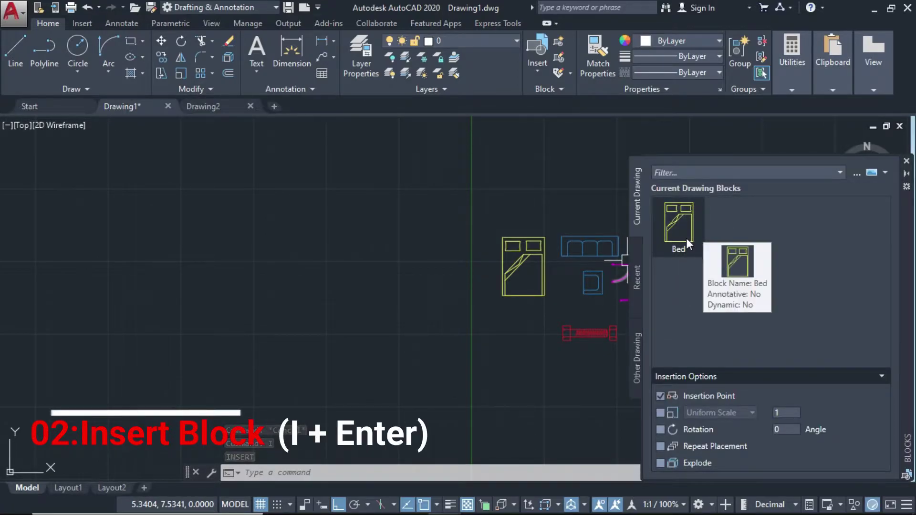
left_click(686, 238)
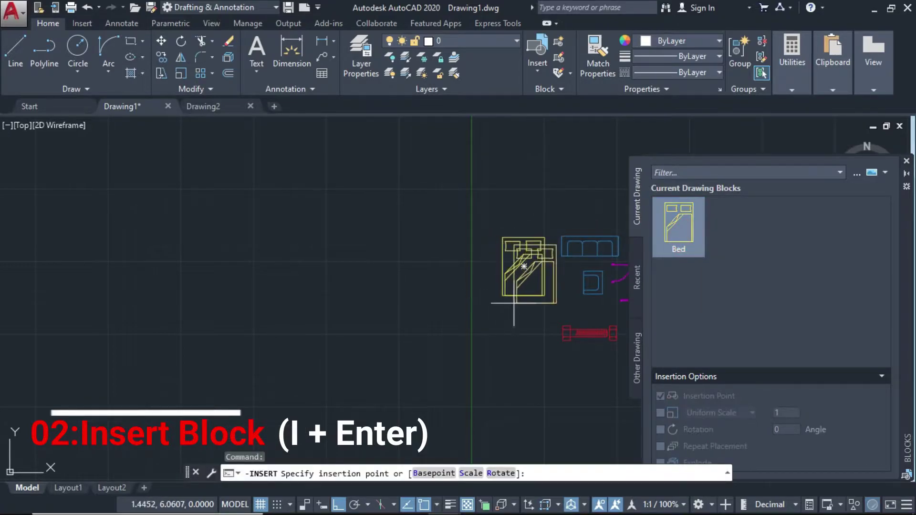
middle_click_drag(527, 301, 213, 262)
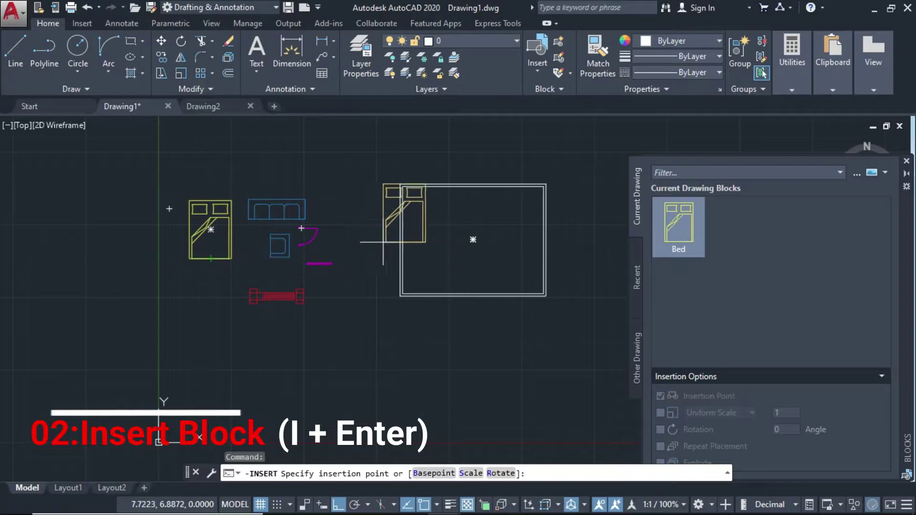
scroll(432, 218, "up", 2)
middle_click_drag(409, 265, 408, 308)
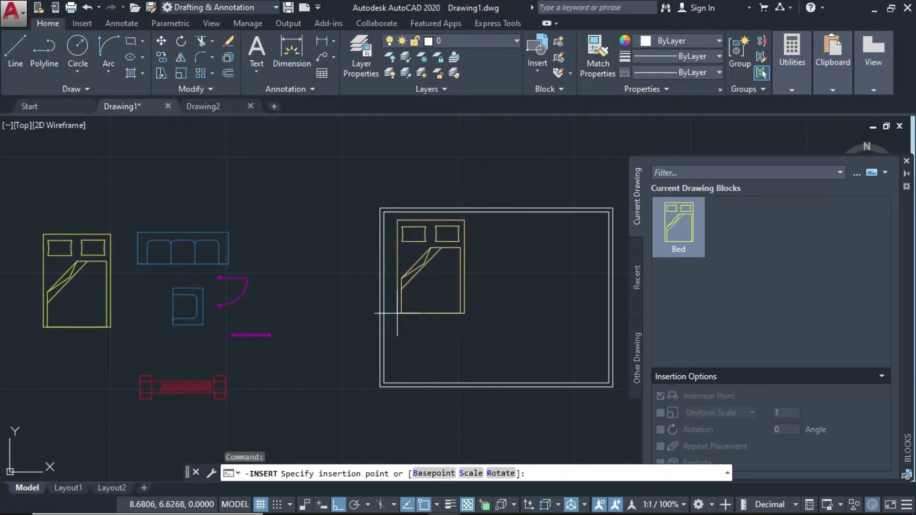
left_click(396, 313)
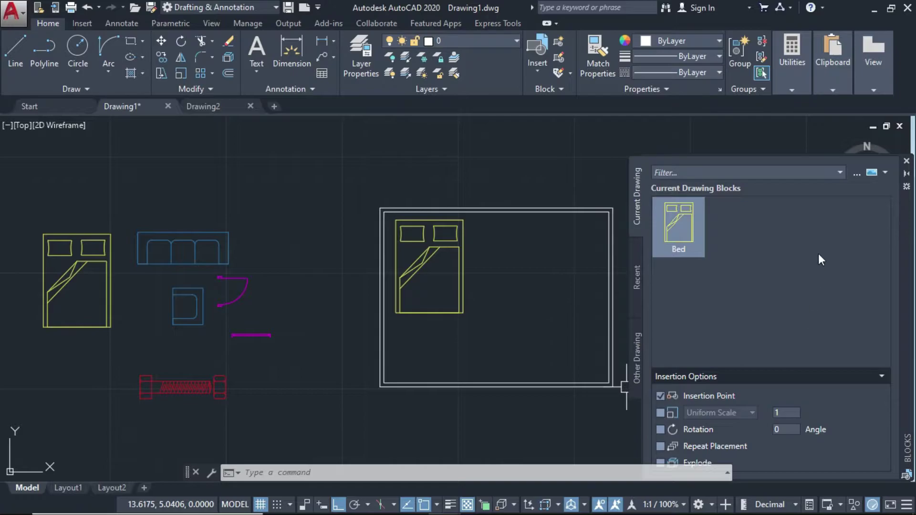
left_click(907, 162)
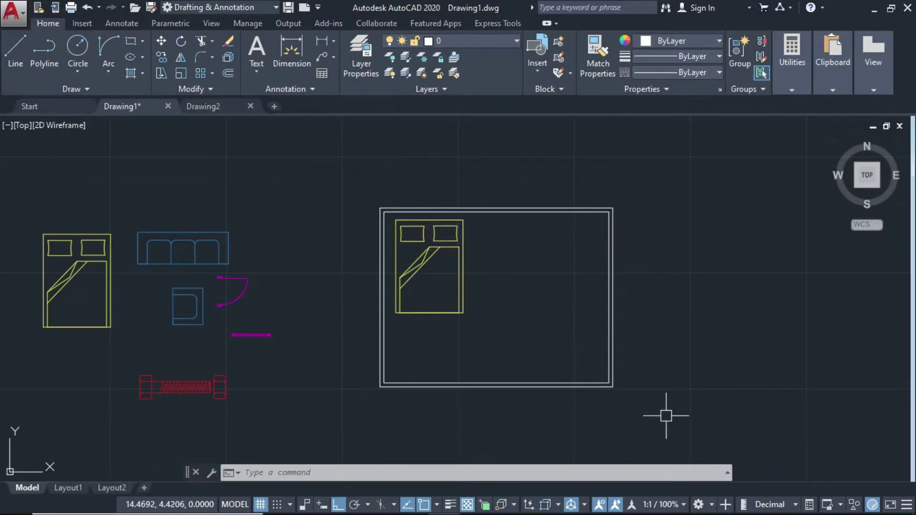
Select the inserted bed in the room to inspect it as a single block, and deselect it
middle_click_drag(579, 391, 739, 388)
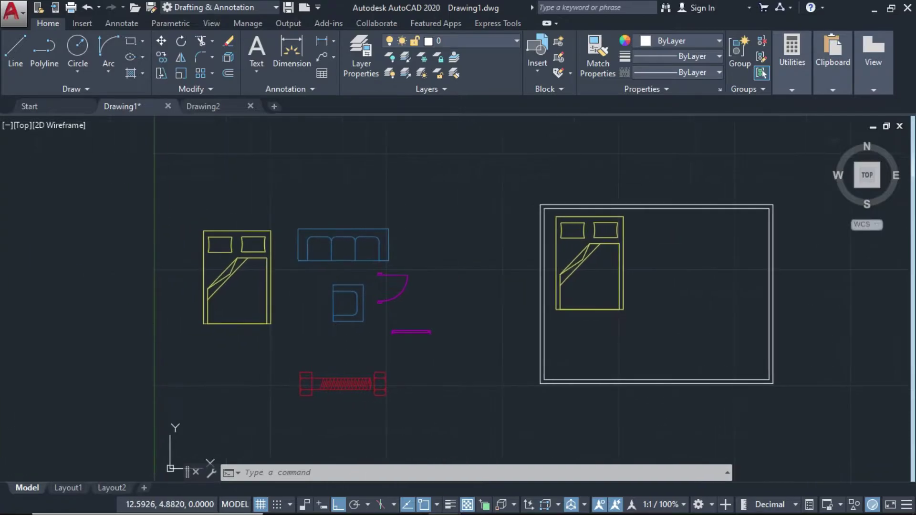
left_click(623, 278)
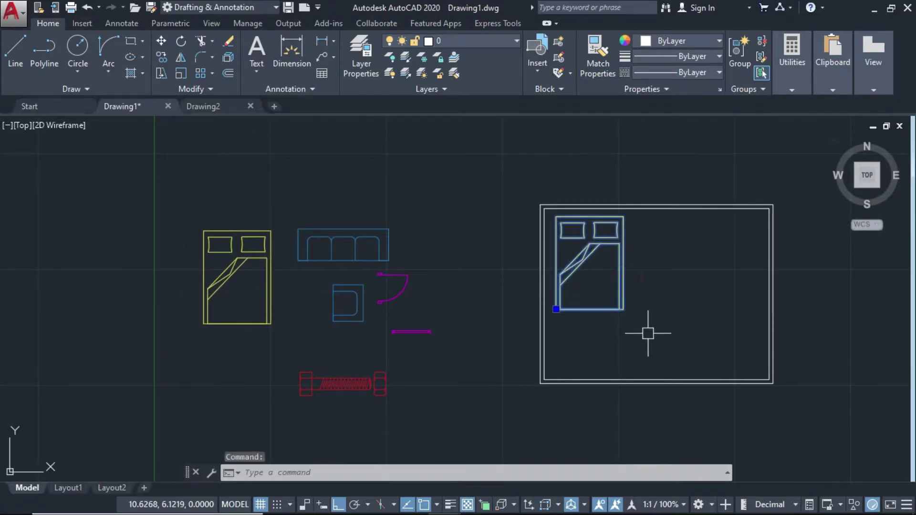
type("s")
key("BackSpace")
key("BackSpace")
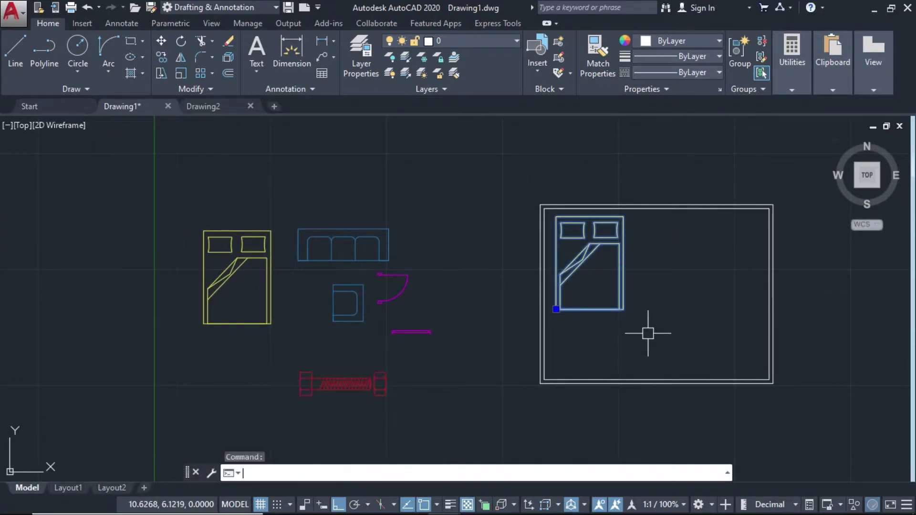
key("Escape")
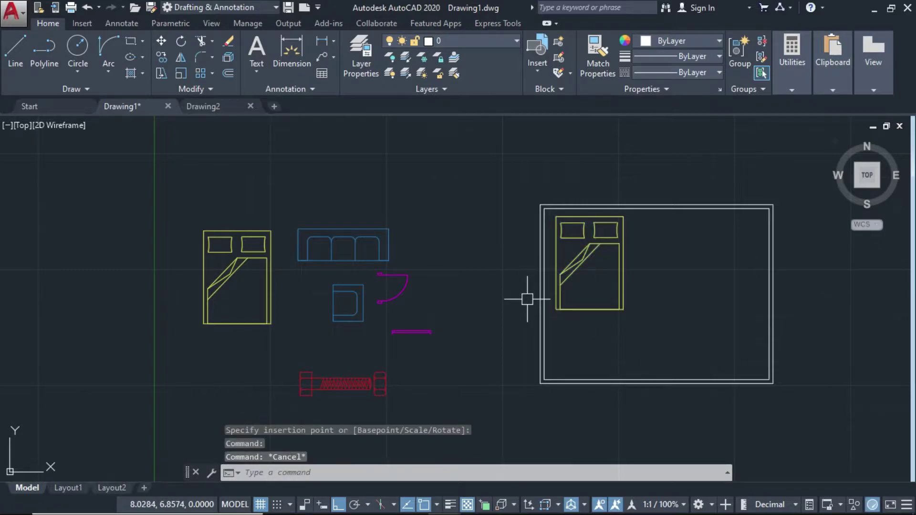
Start a new block definition and select all objects of the three-seat sofa for it
scroll(400, 257, "up", 2)
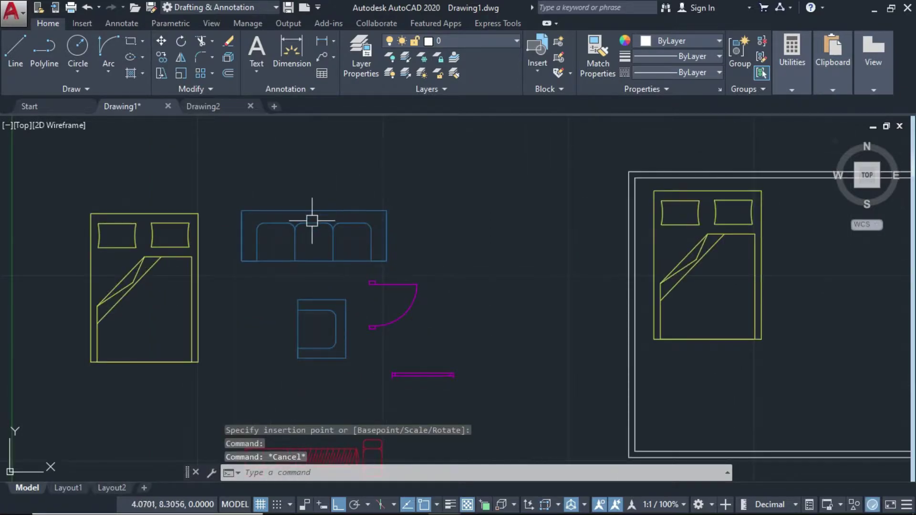
scroll(357, 249, "up", 4)
scroll(409, 229, "down", 3)
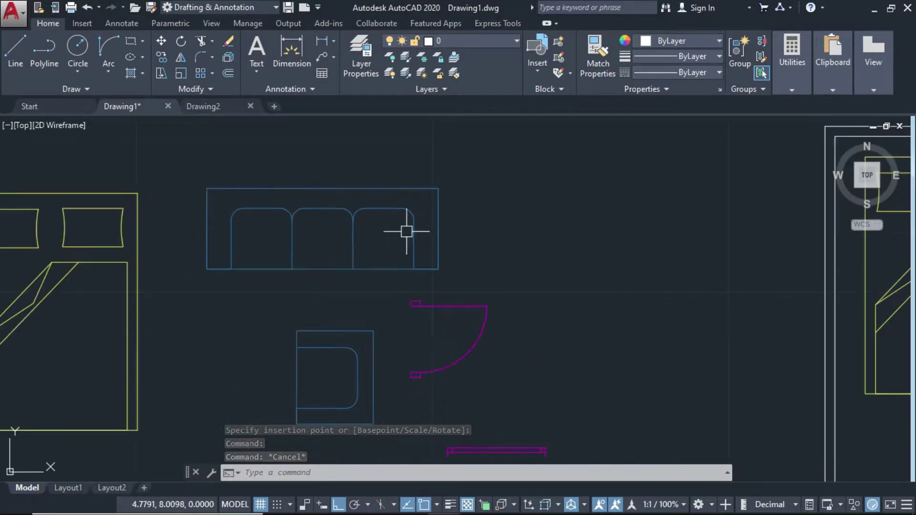
middle_click(511, 266)
middle_click(511, 266)
scroll(430, 225, "up", 3)
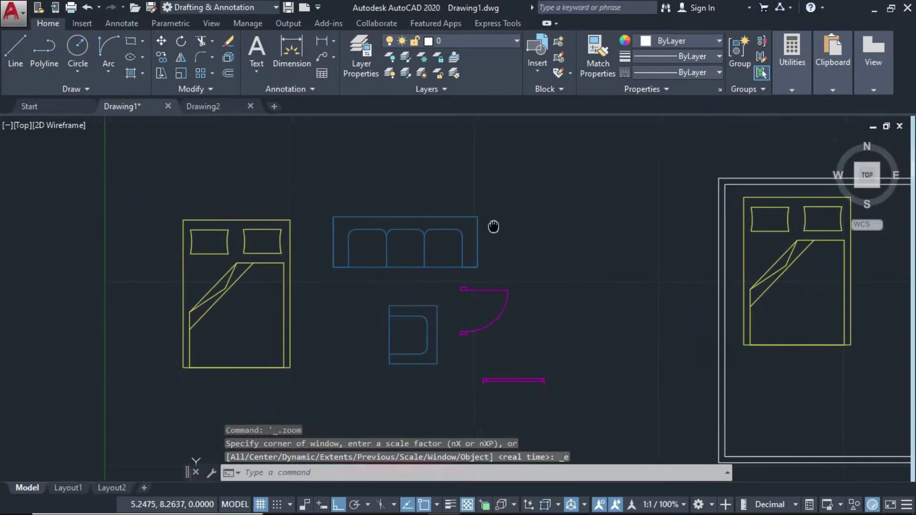
type("B")
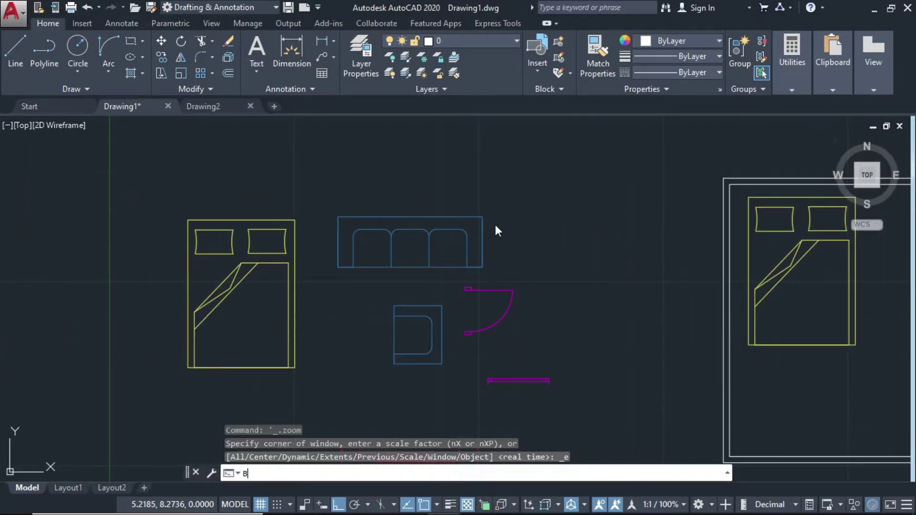
key("Return")
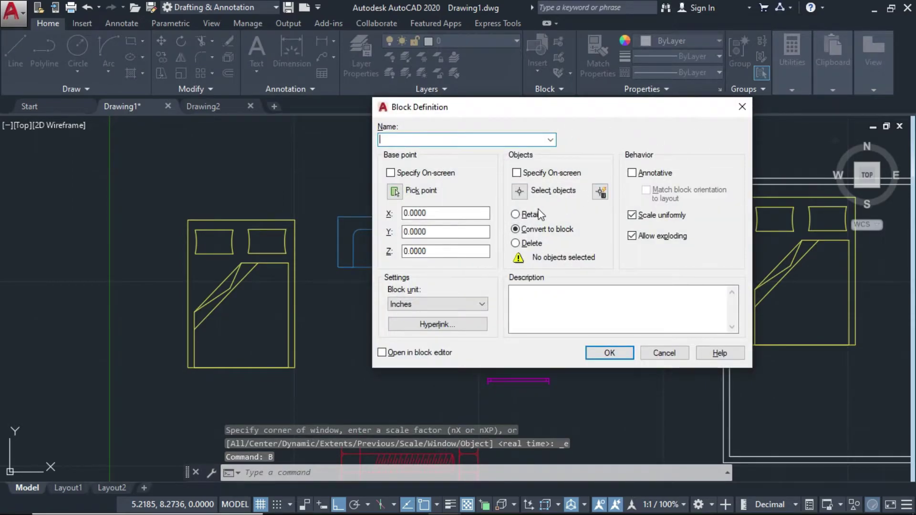
left_click(521, 192)
scroll(515, 263, "up", 3)
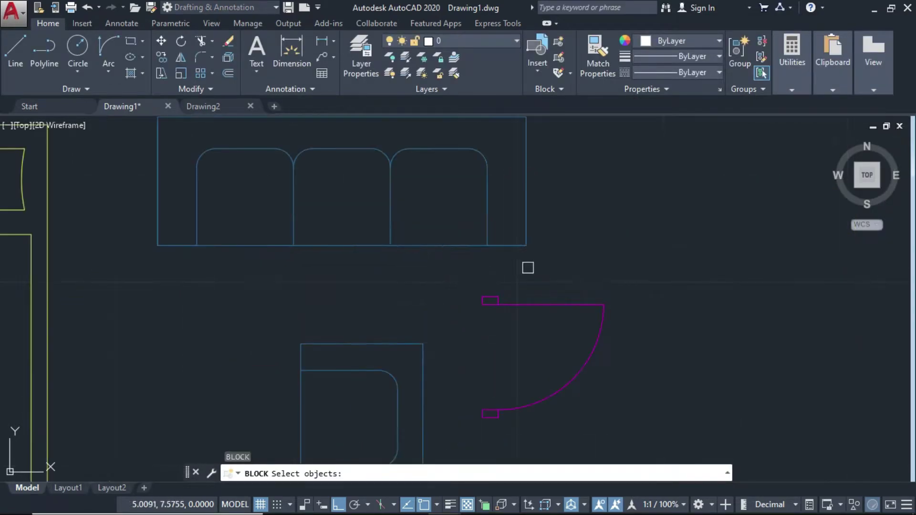
left_click(569, 275)
scroll(409, 204, "down", 1)
scroll(333, 207, "up", 1)
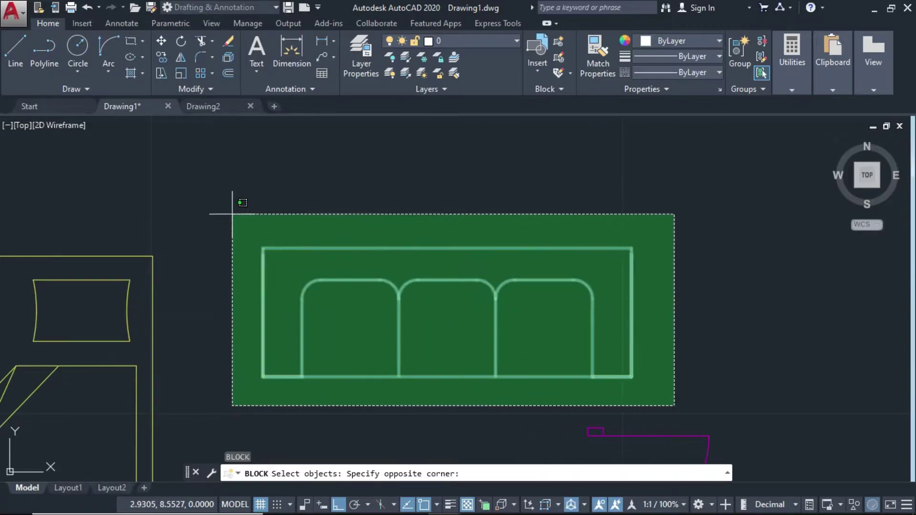
left_click(232, 214)
key("Return")
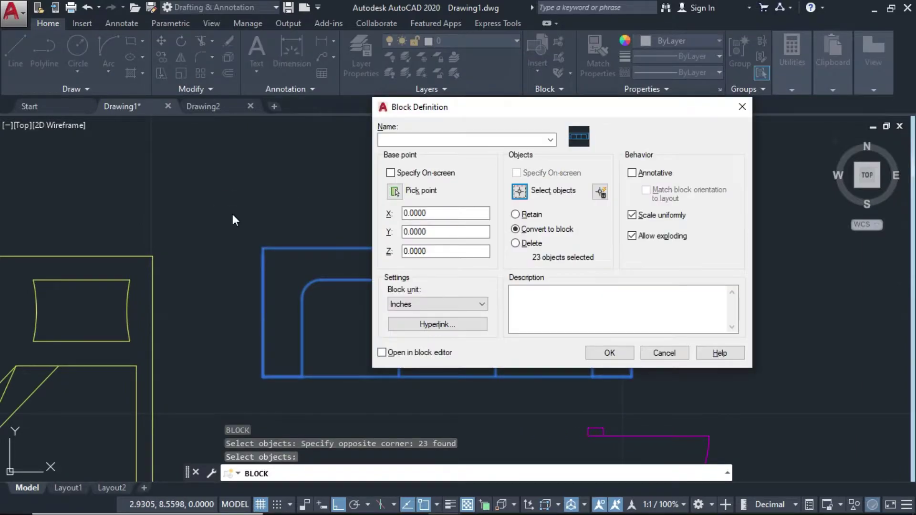
Set the midpoint of the sofa's lower edge as the base point and choose Retain for the source objects
left_click(397, 191)
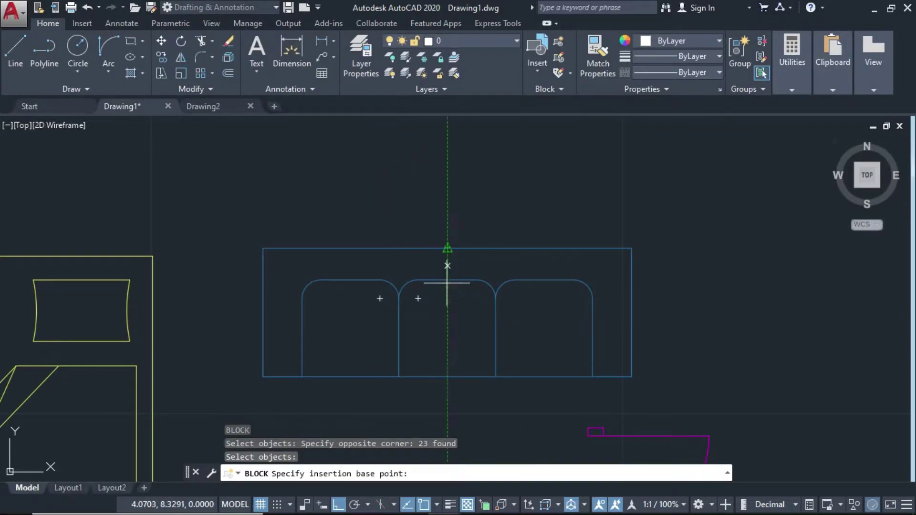
left_click(448, 378)
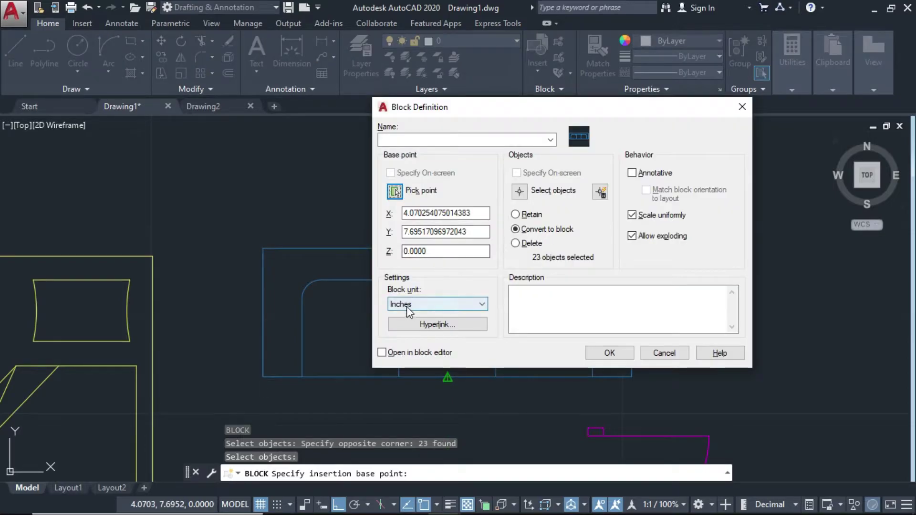
left_click(516, 215)
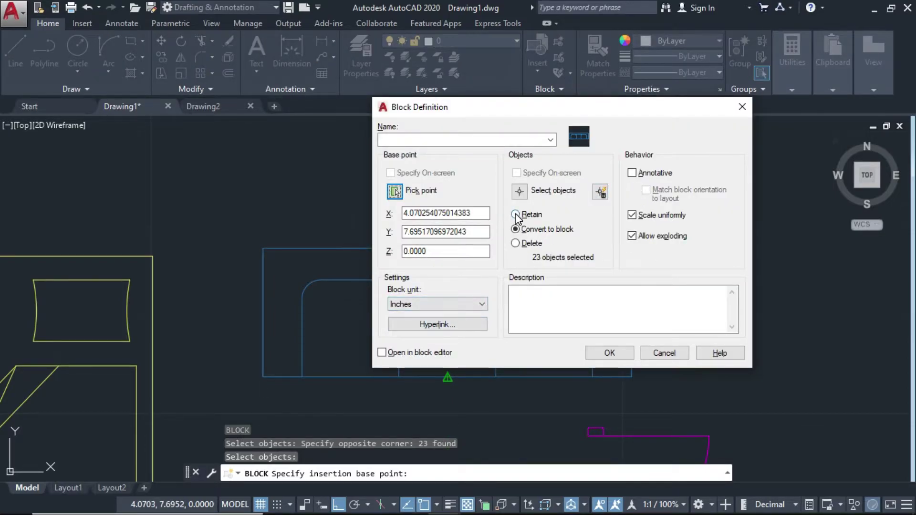
left_click(568, 315)
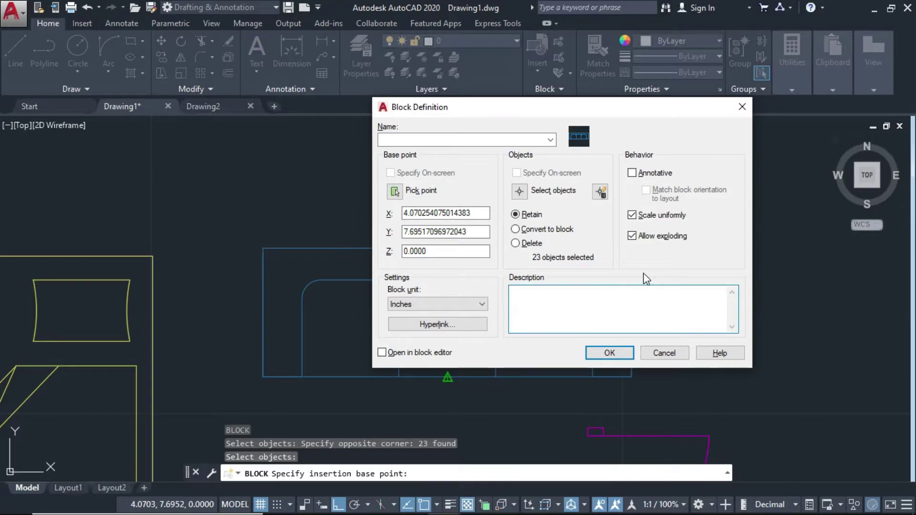
Name the block Sofa and create it
left_click(610, 353)
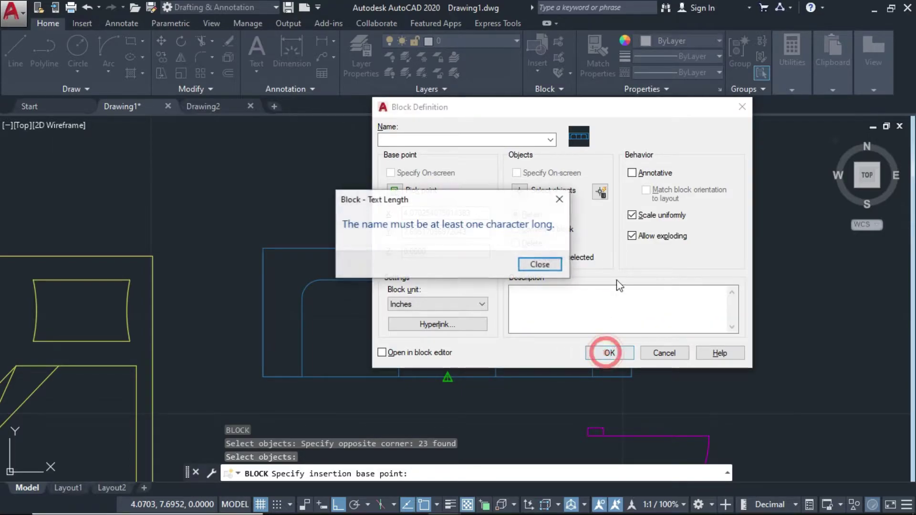
left_click(540, 265)
left_click(425, 140)
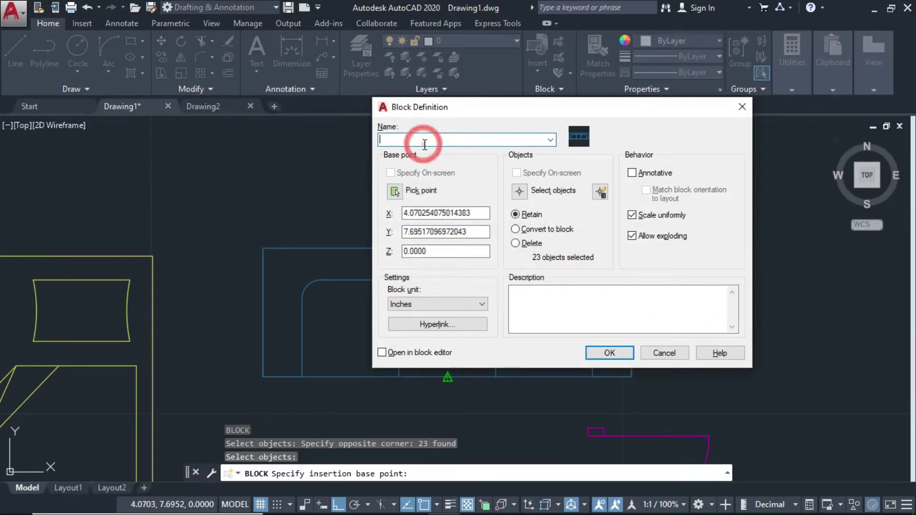
left_click(425, 141)
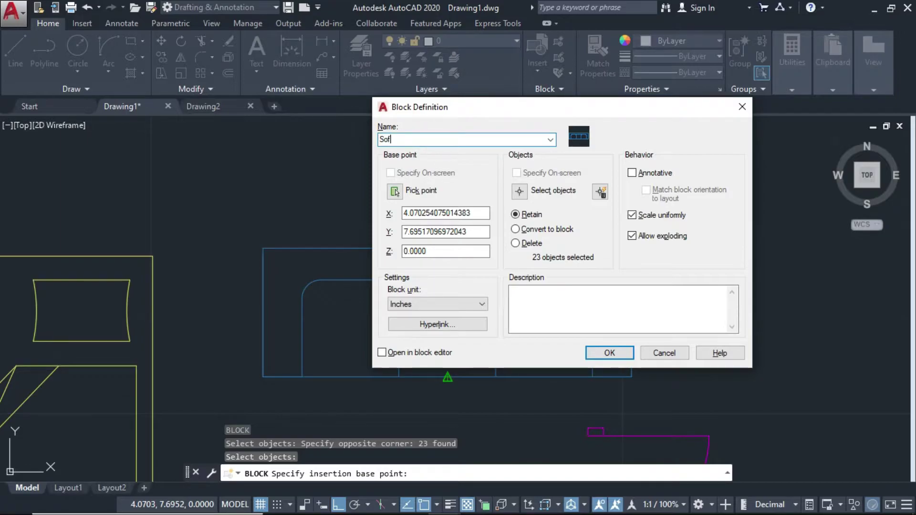
left_click(610, 352)
Select the original sofa's right and upper outer lines to check whether they are separate objects, and deselect them
scroll(600, 280, "down", 3)
scroll(477, 250, "up", 4)
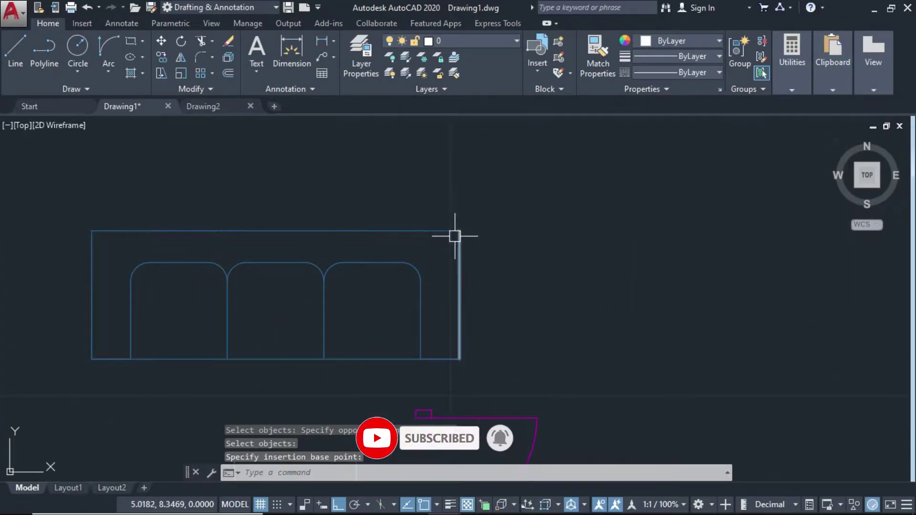
left_click(460, 242)
left_click(411, 231)
scroll(404, 267, "down", 5)
middle_click_drag(380, 266, 558, 265)
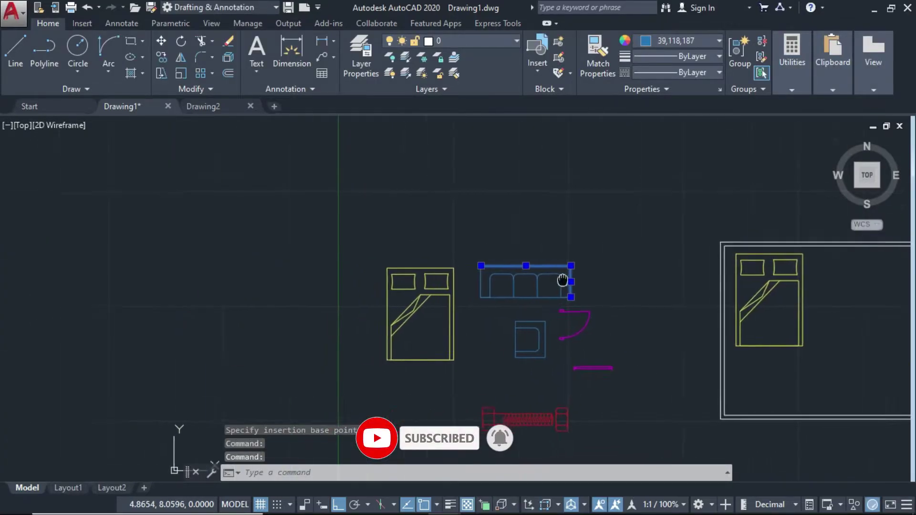
key("Escape")
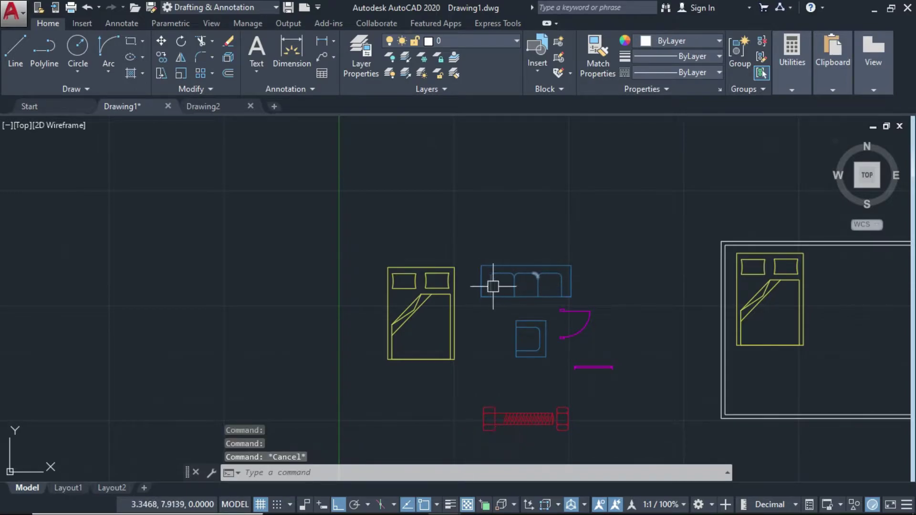
Compare the original bed with the sofa by selecting the bed and individual sofa lines, and clear each selection
left_click(450, 294)
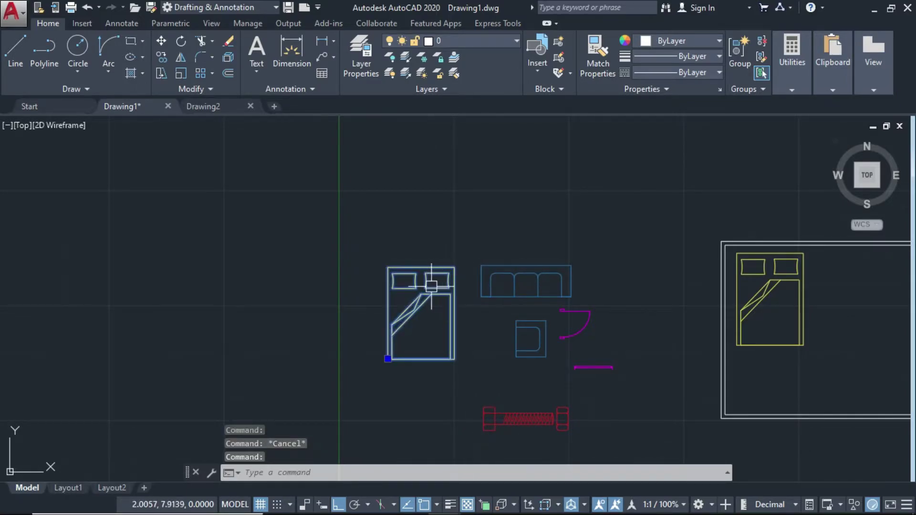
key("Escape")
scroll(500, 295, "up", 4)
left_click(558, 216)
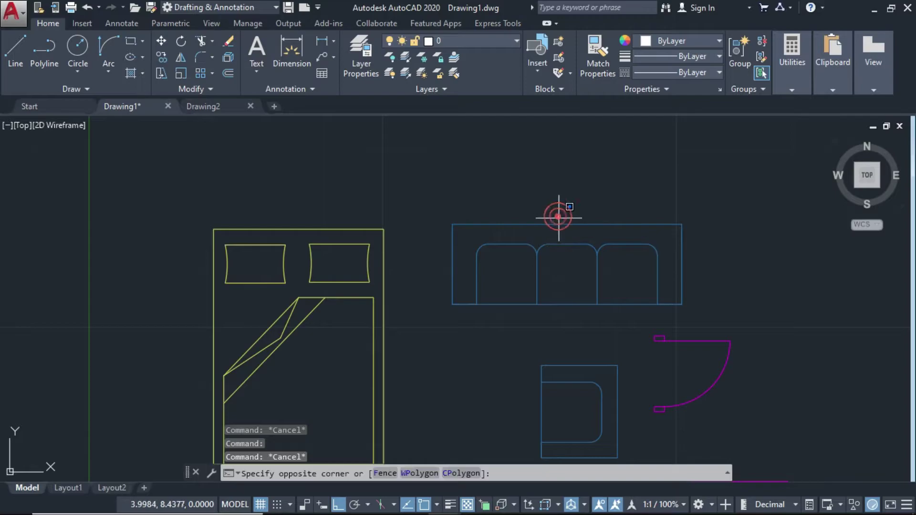
left_click(607, 238)
left_click(512, 245)
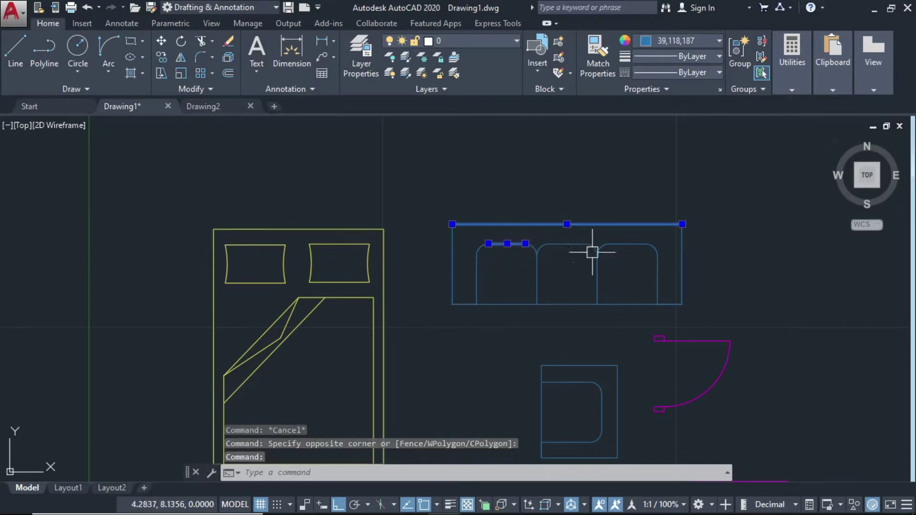
key("Escape")
Insert the Sofa block inside the room, beside the bed near the upper wall
scroll(555, 288, "down", 4)
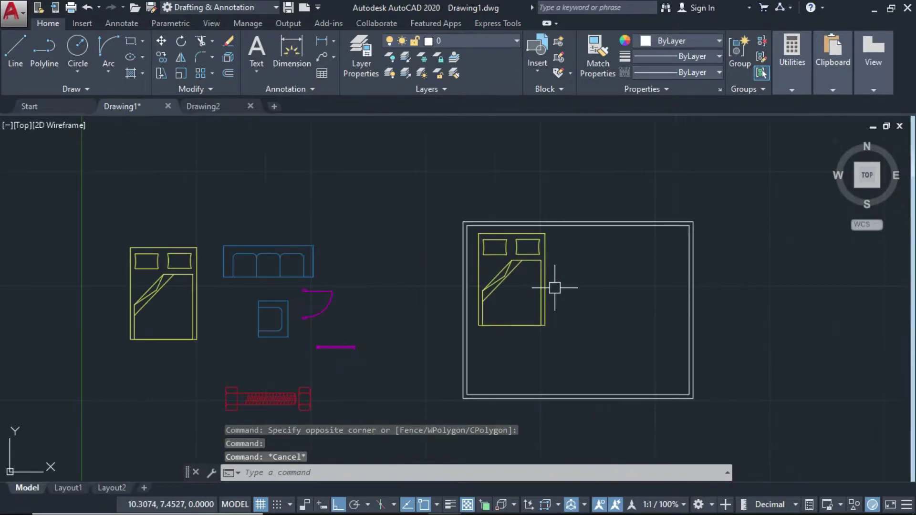
type("i")
key("Return")
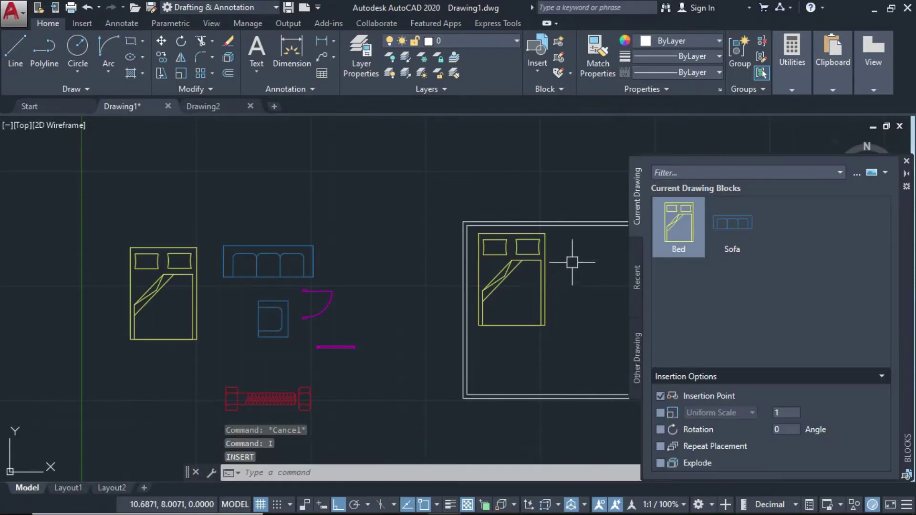
left_click(732, 226)
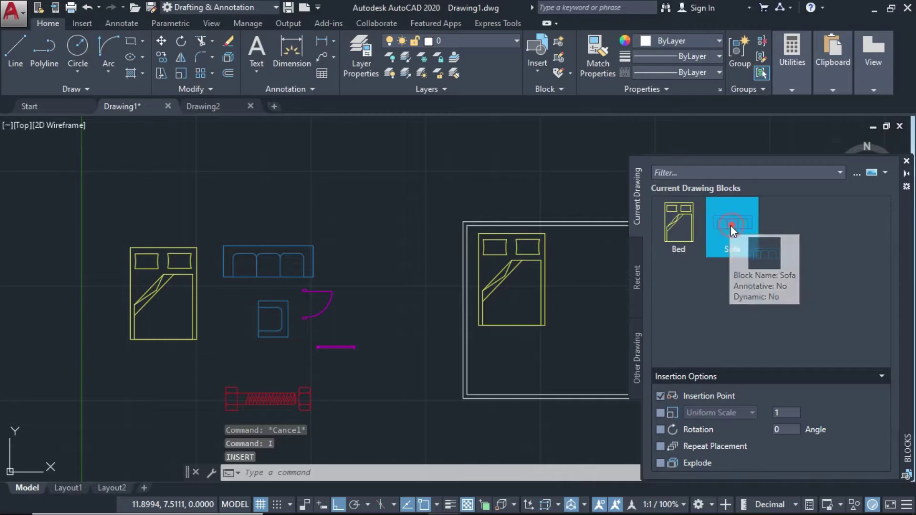
middle_click_drag(579, 280, 416, 272)
scroll(416, 271, "up", 2)
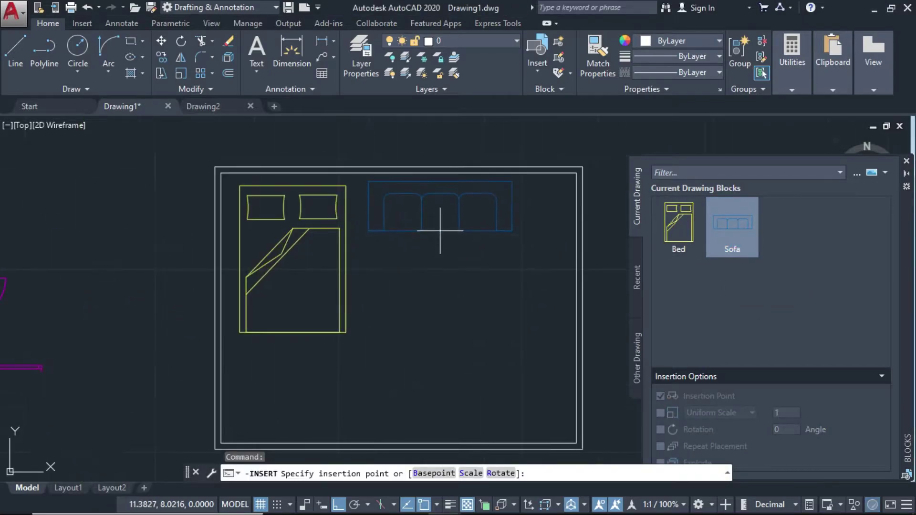
left_click(480, 233)
scroll(551, 246, "down", 3)
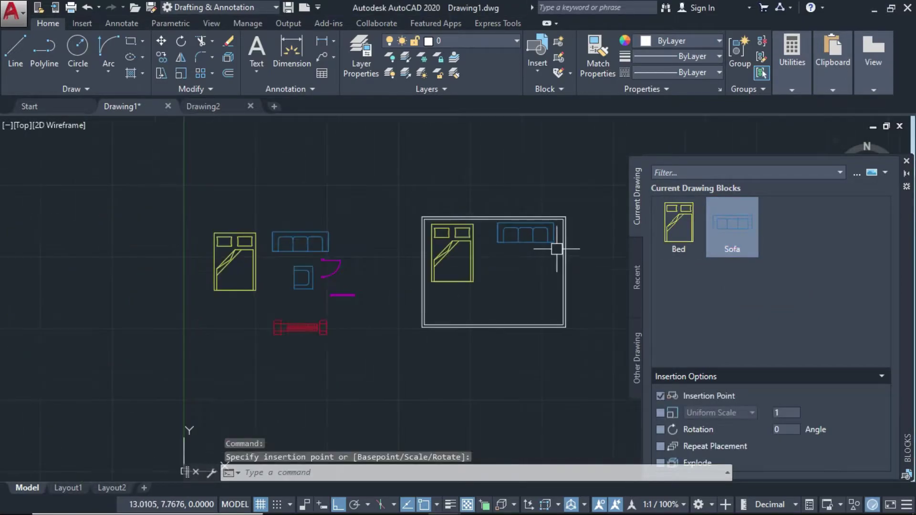
scroll(518, 282, "up", 4)
left_click(906, 161)
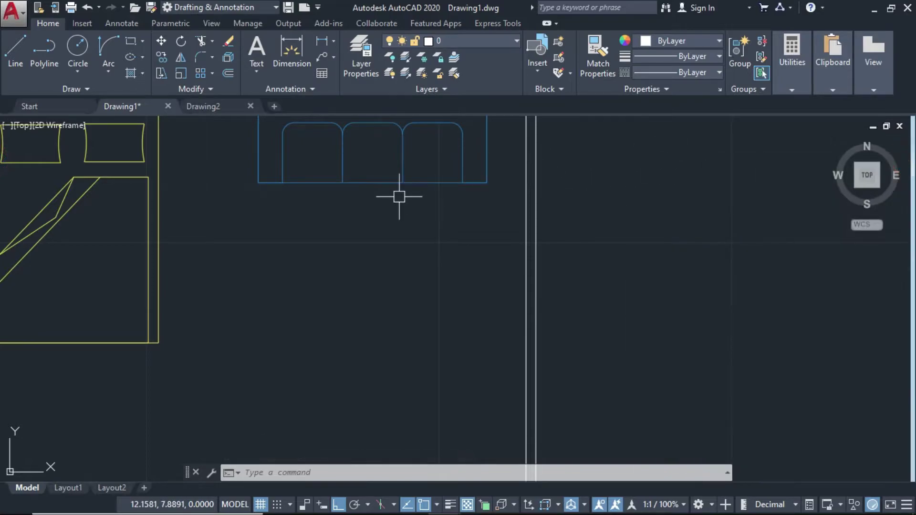
Select the inserted sofa and pick up its base-point grip to examine where the block is anchored, leaving it in place
middle_click_drag(401, 196, 501, 239)
left_click(491, 222)
left_click(490, 228)
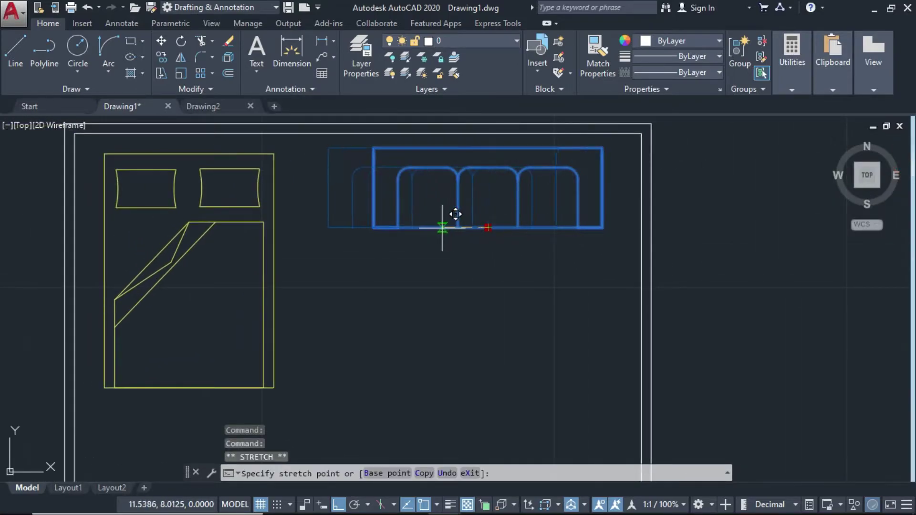
key("Escape")
scroll(434, 225, "down", 5)
scroll(315, 200, "up", 3)
scroll(368, 227, "down", 5)
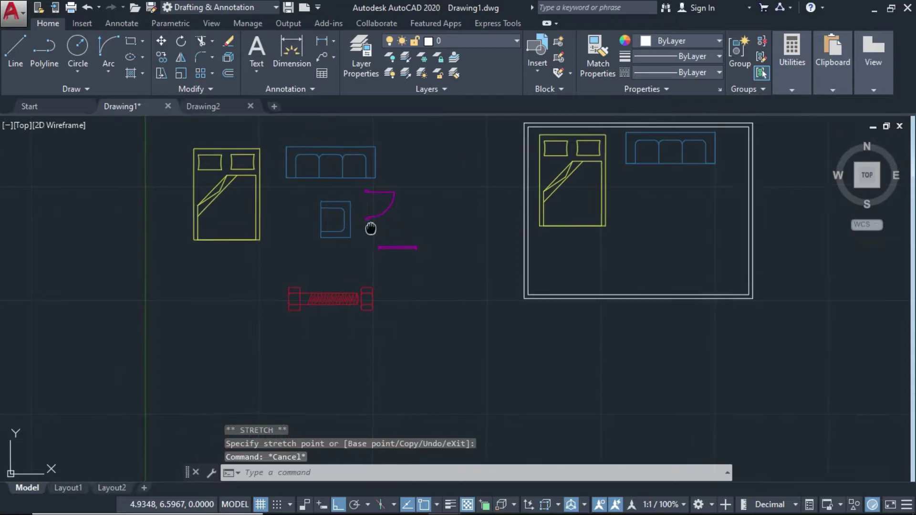
Start a block definition named Single_Sofa and select all objects of the single sofa
scroll(409, 251, "up", 3)
scroll(460, 285, "up", 2)
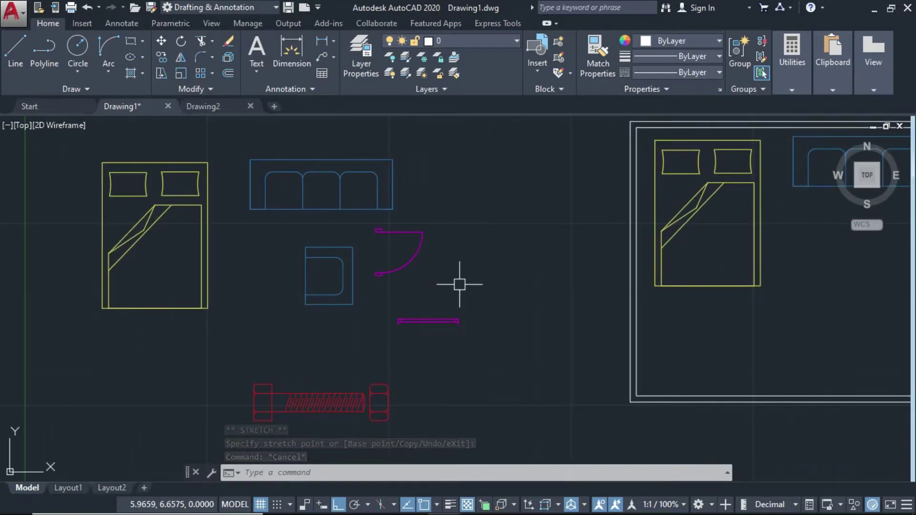
type("b")
key("Return")
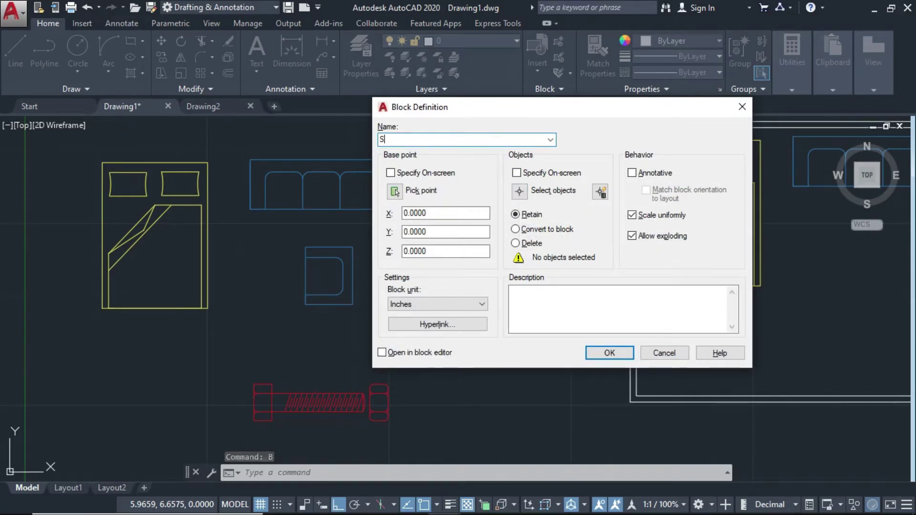
type("Single_Sofa")
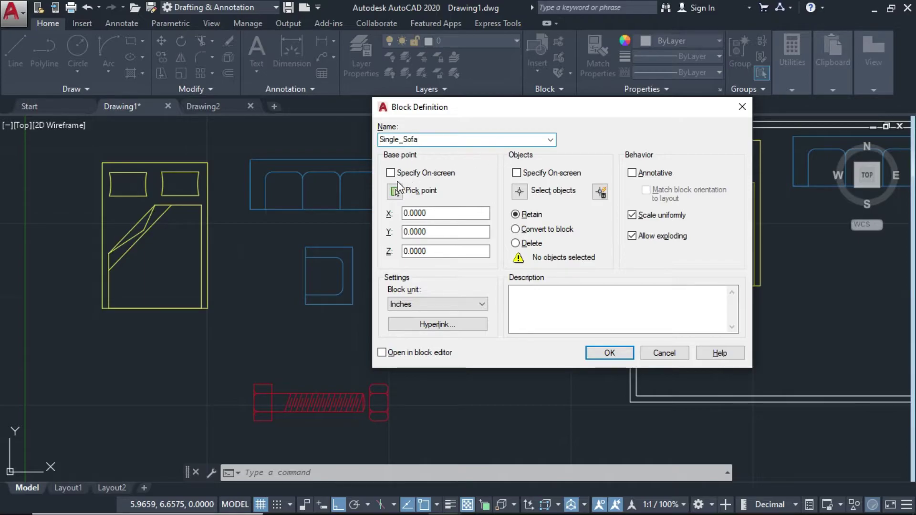
left_click(520, 191)
left_click(358, 325)
left_click(270, 219)
right_click(284, 234)
Set the midpoint of the single sofa's right edge as the base point and create the block with Retain
left_click(394, 191)
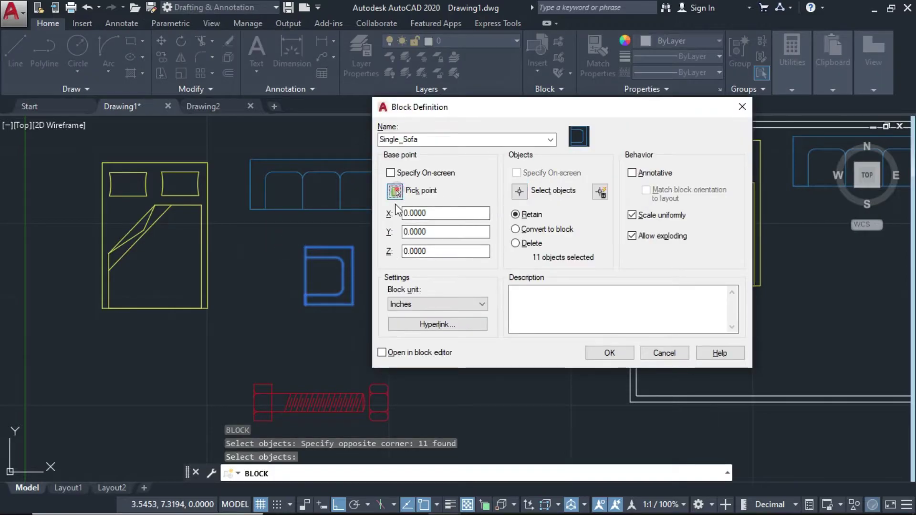
left_click(353, 276)
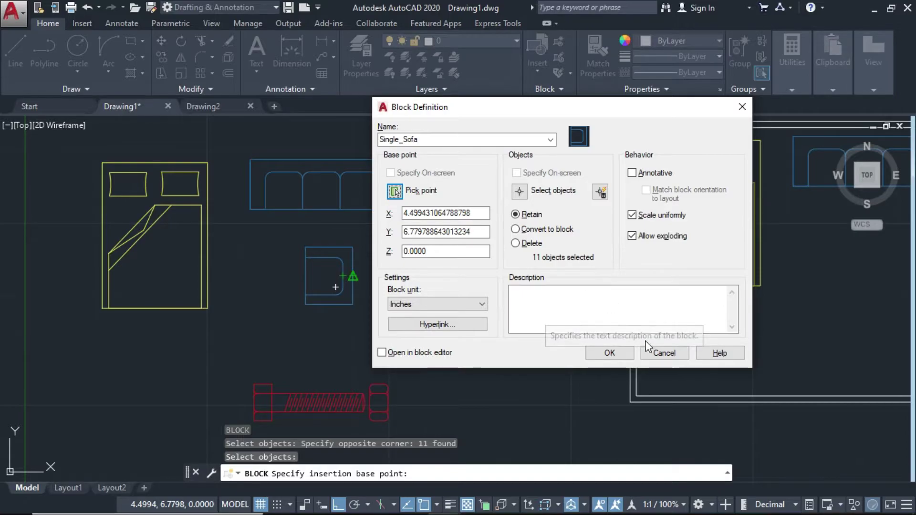
left_click(611, 353)
Undo the creation of the Single_Sofa block
mouse_move(640, 268)
middle_mouse_down()
mouse_move(337, 262)
mouse_move(414, 255)
middle_mouse_up()
scroll(353, 260, "down", 2)
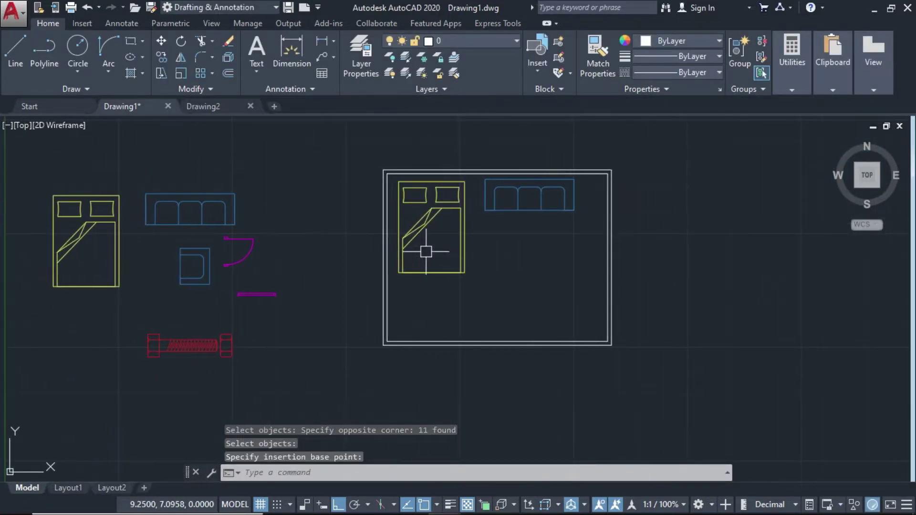
key("ctrl+z")
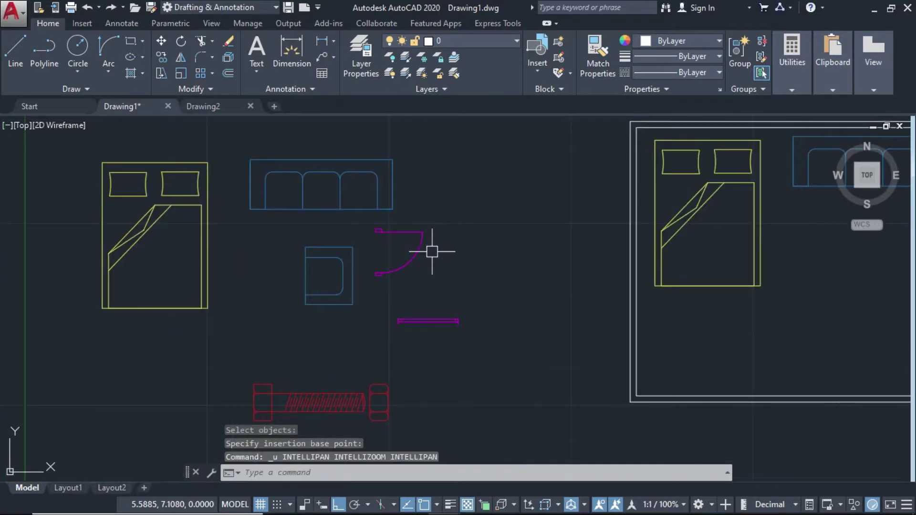
key("ctrl+z")
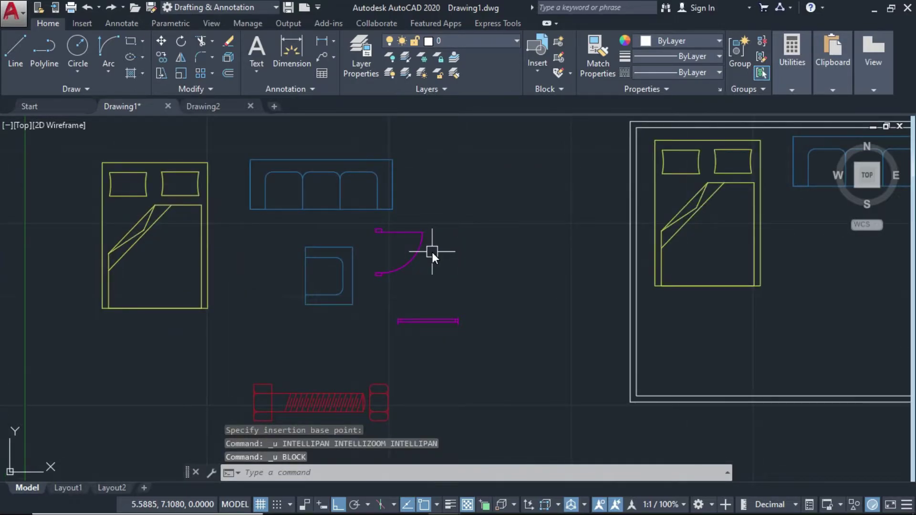
Start a new block definition named Single_Sofa and select all objects of the single sofa
type("B")
key("Return")
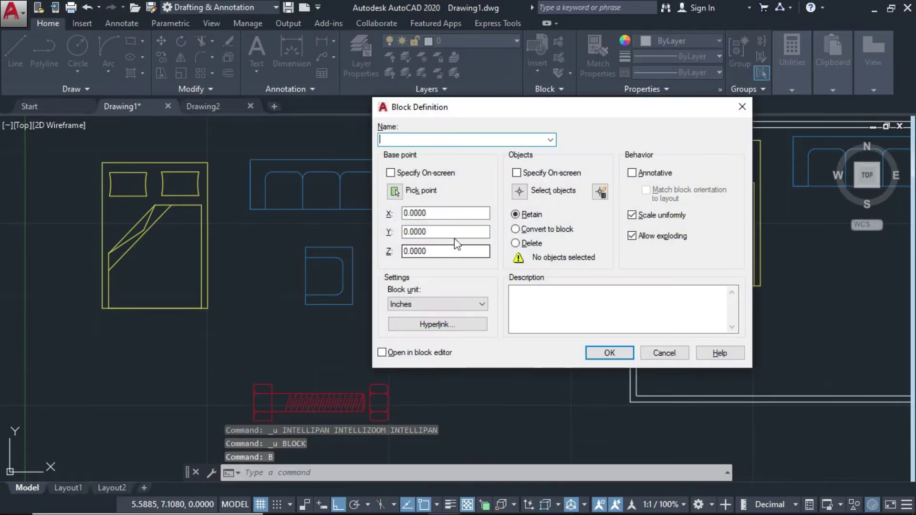
left_click(456, 140)
left_click(415, 138)
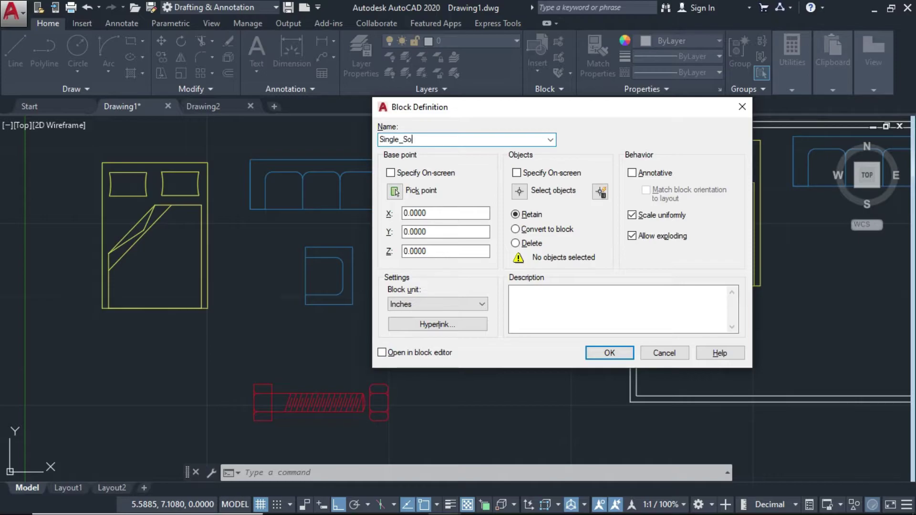
left_click(520, 191)
left_click(366, 320)
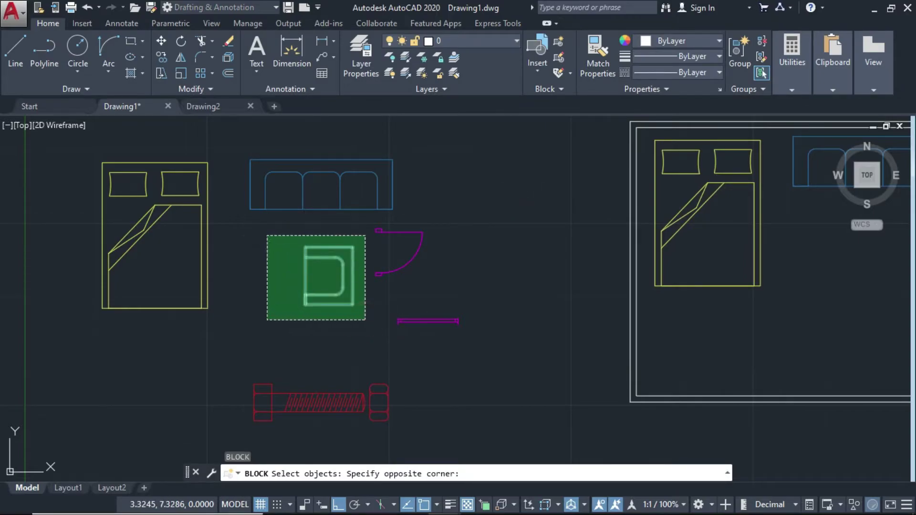
left_click(250, 239)
key("Return")
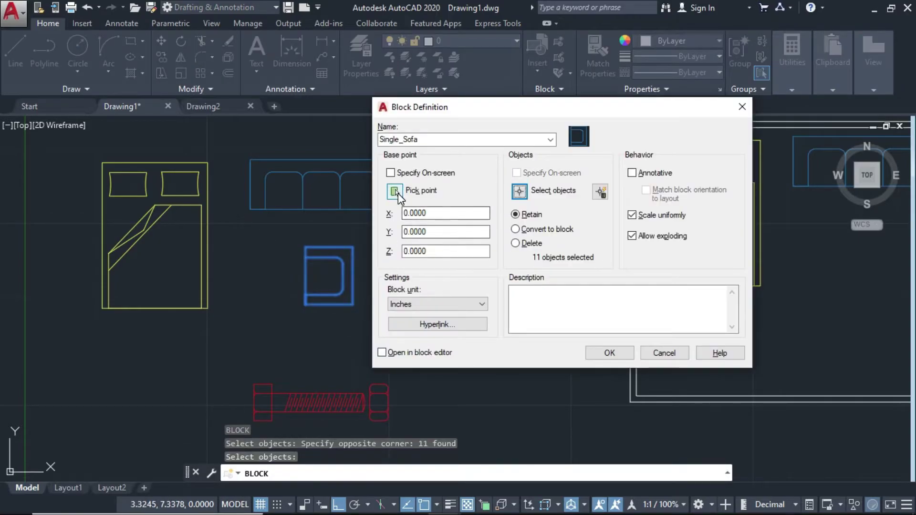
Set the midpoint of the single sofa's left edge as the base point and create the block with Delete for the source objects
left_click(397, 192)
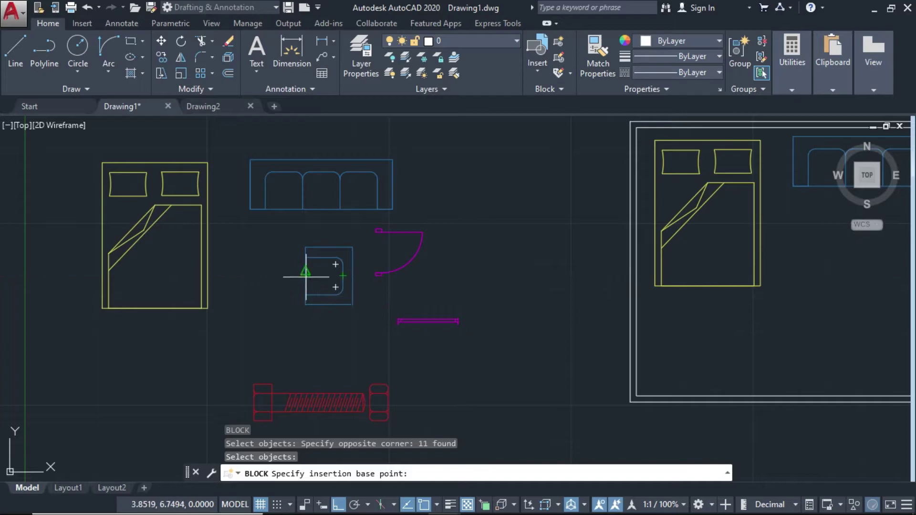
left_click(305, 276)
left_click(528, 244)
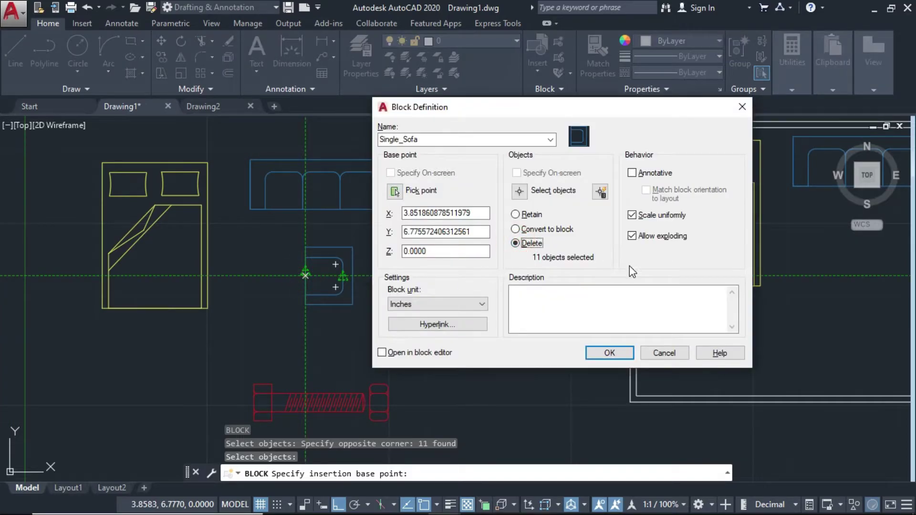
left_click(627, 354)
Insert the Single_Sofa block inside the room, below the sofa near the right wall
scroll(557, 262, "down", 2)
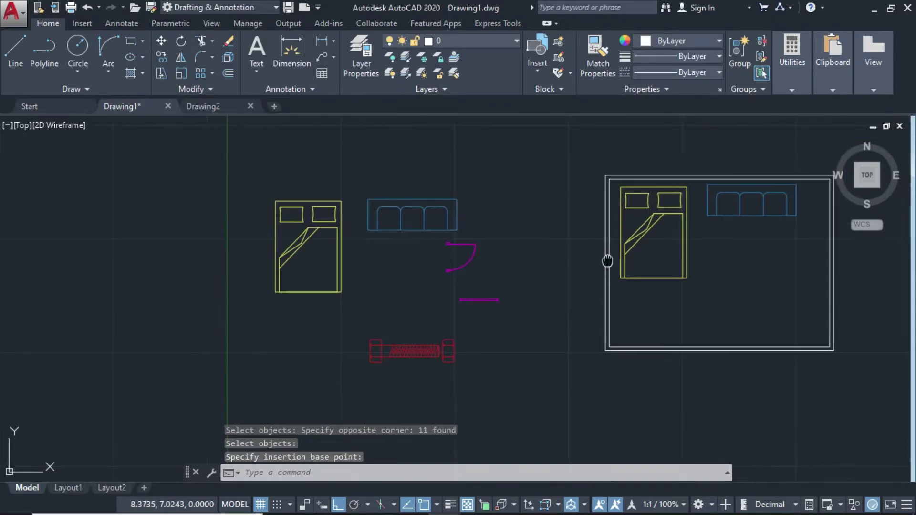
middle_click_drag(608, 262, 523, 261)
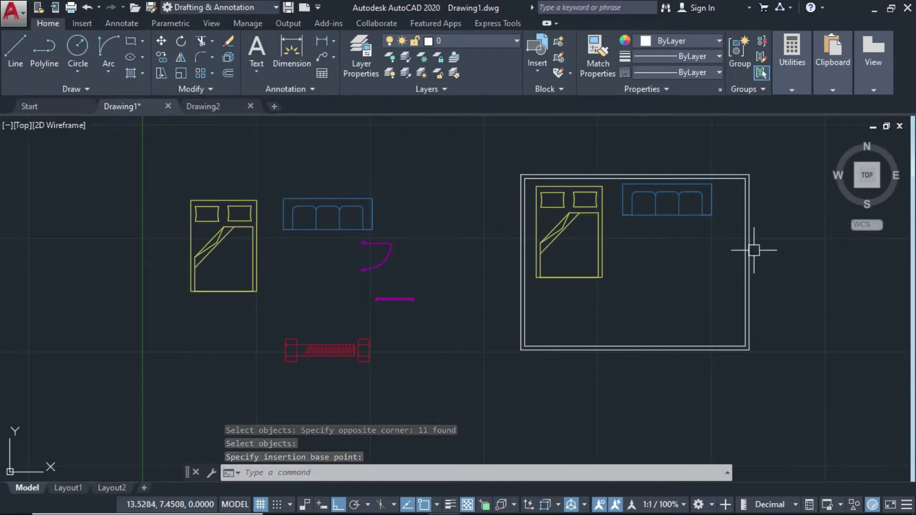
type("I")
key("Return")
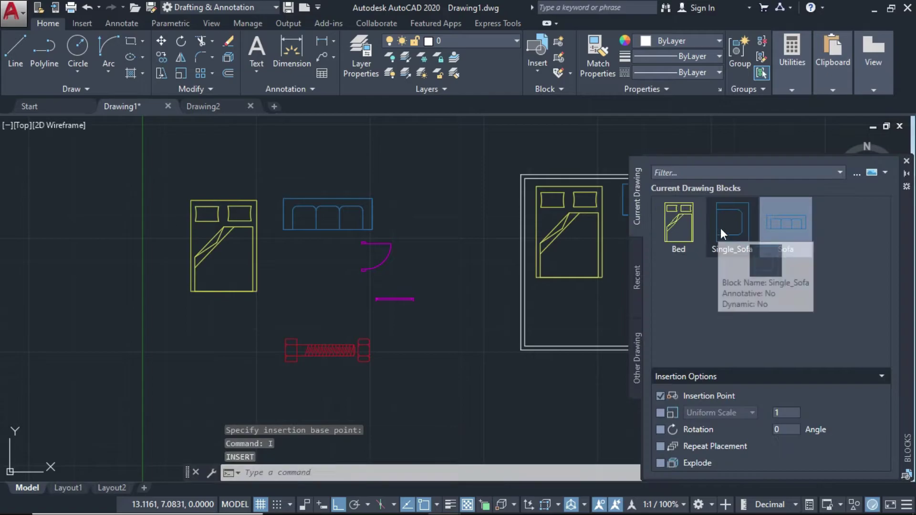
left_click(740, 229)
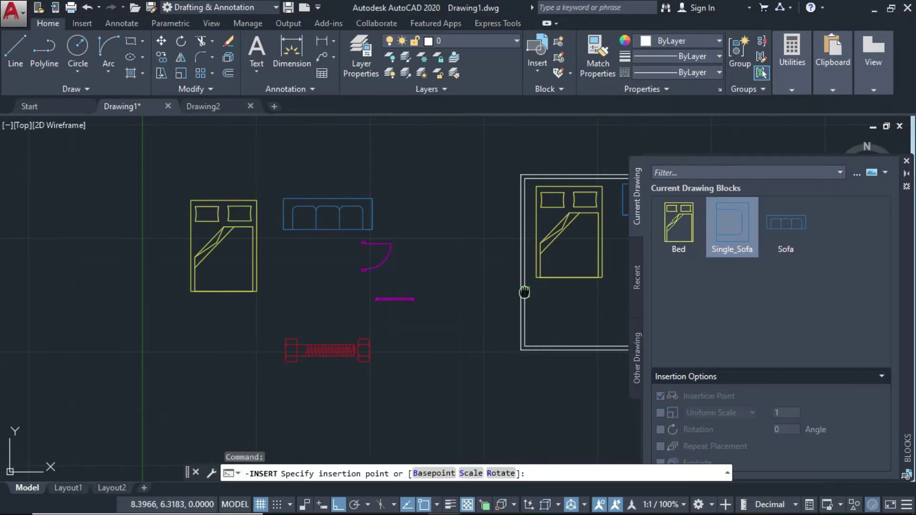
middle_click_drag(524, 292, 377, 234)
scroll(520, 190, "up", 5)
scroll(471, 202, "down", 5)
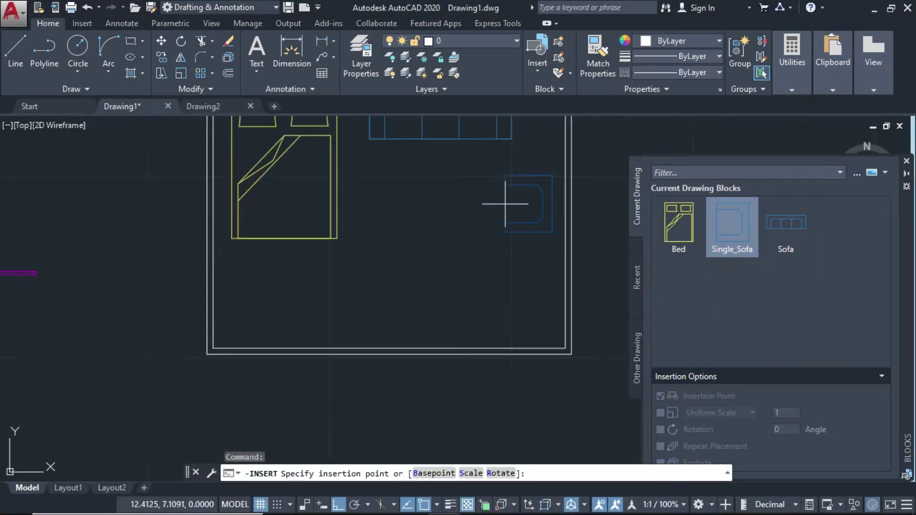
left_click(448, 233)
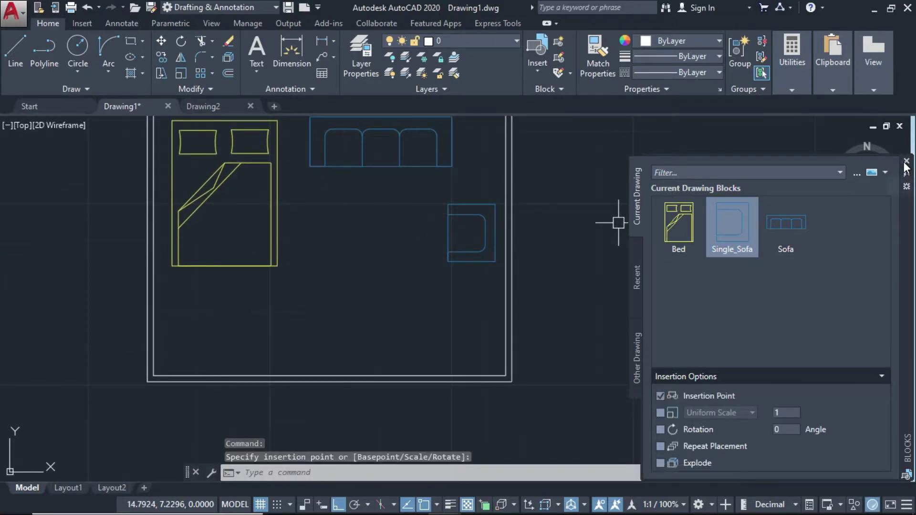
left_click(907, 161)
Look over the remaining source furniture and the room, and check the original bed's object type
scroll(475, 237, "down", 7)
middle_click_drag(271, 275, 374, 266)
scroll(456, 239, "up", 5)
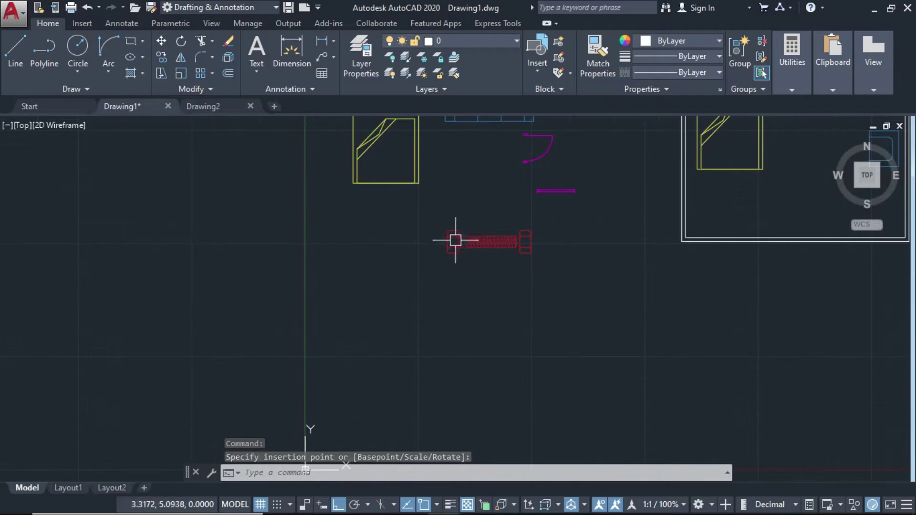
middle_click_drag(522, 230, 528, 275)
key("Return")
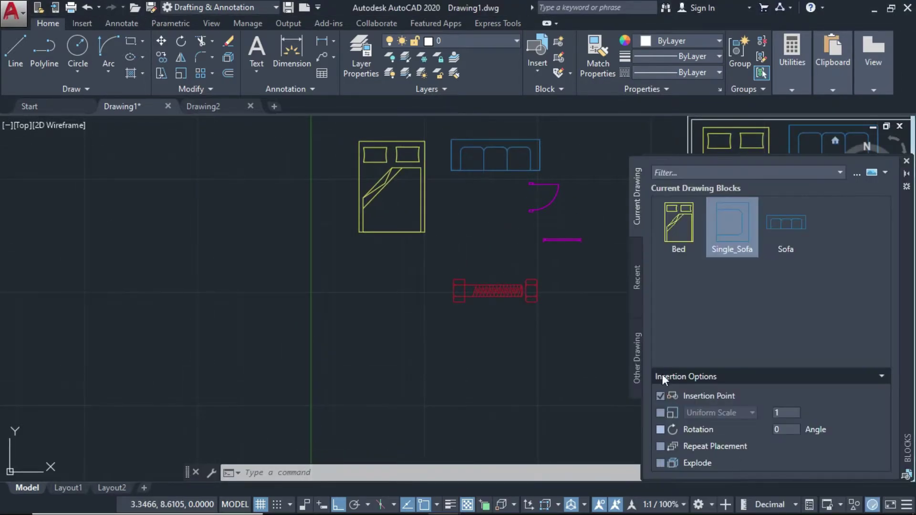
left_click(906, 163)
mouse_move(359, 222)
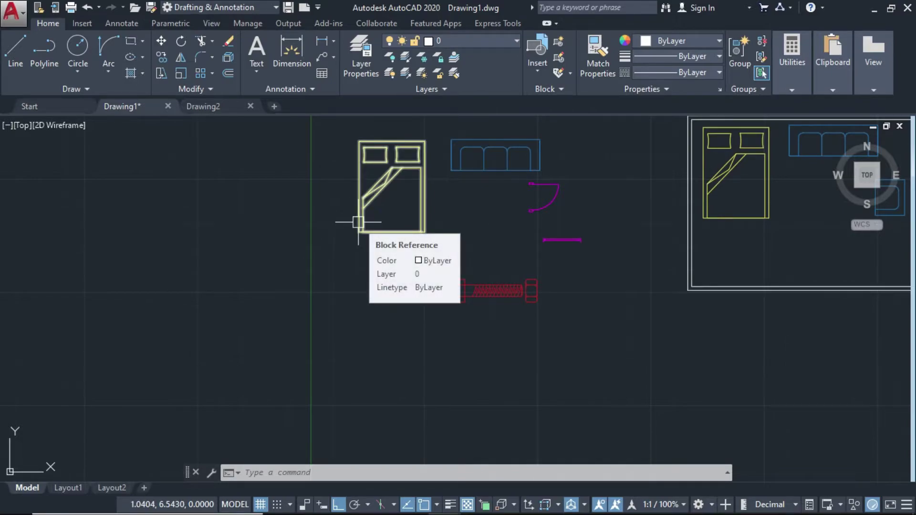
mouse_move(666, 276)
middle_mouse_down()
mouse_move(596, 307)
mouse_move(525, 313)
middle_mouse_up()
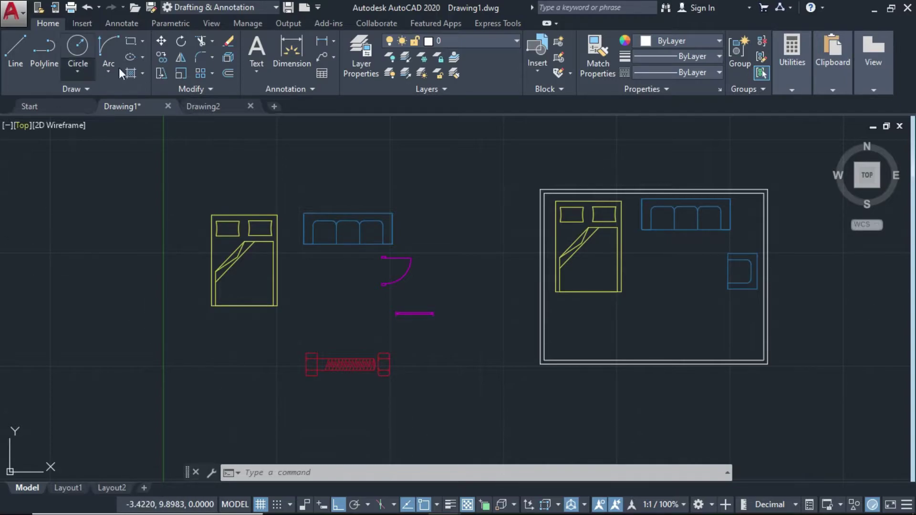
Switch to Drawing2 and create another new blank drawing
left_click(214, 108)
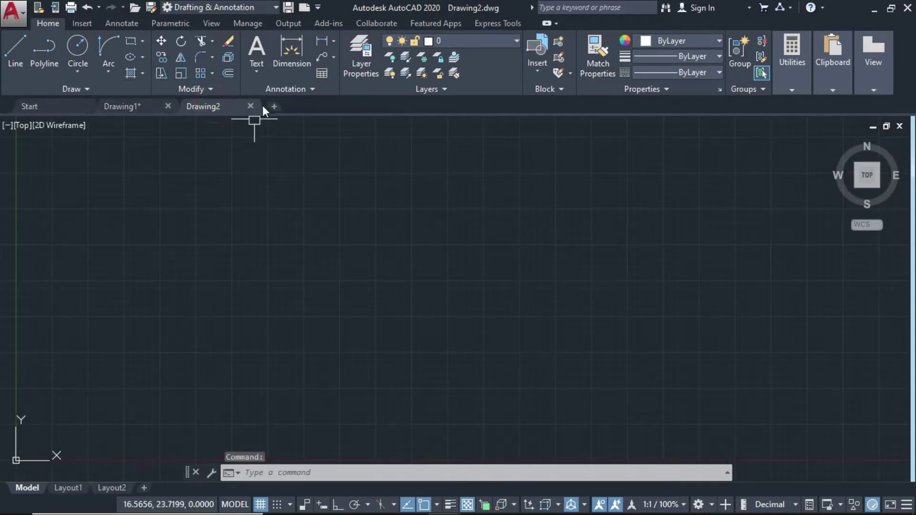
left_click(277, 106)
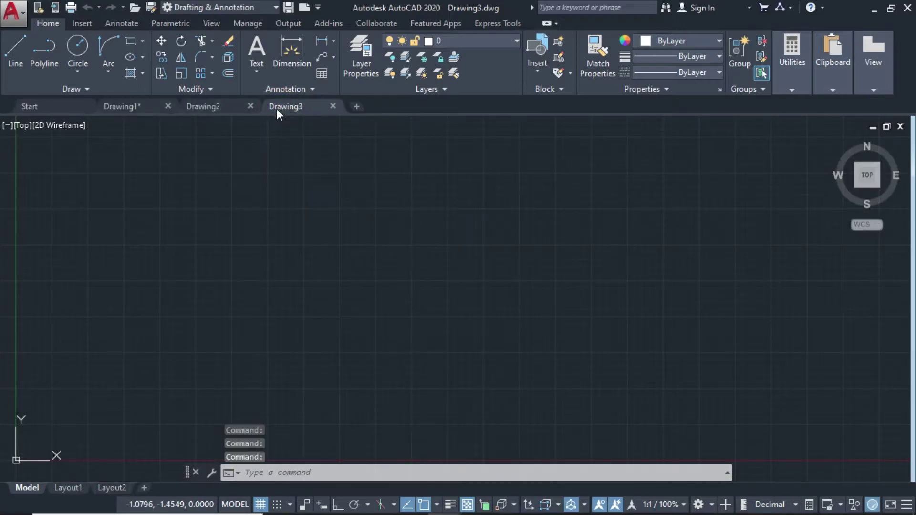
mouse_move(277, 107)
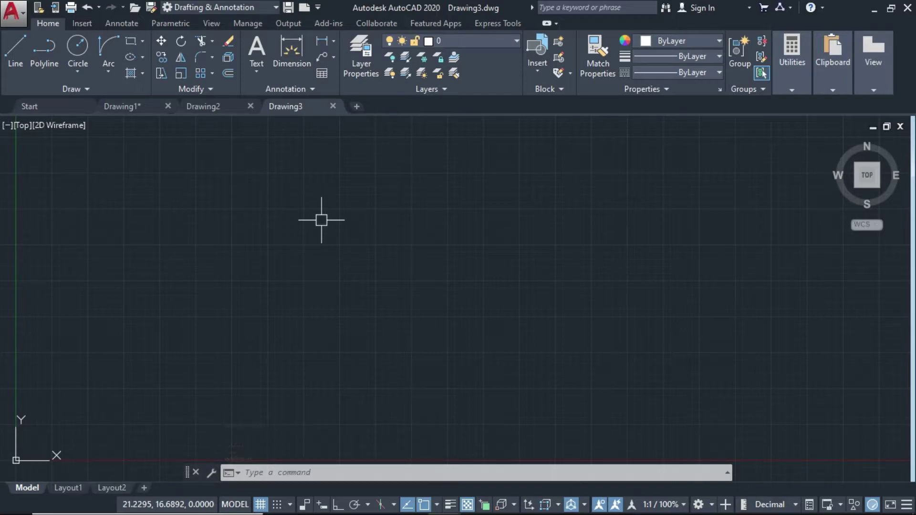
Check the blocks available for insertion in Drawing3 and Drawing2, and return to Drawing1 with the blocks palette closed
type("i")
key("Return")
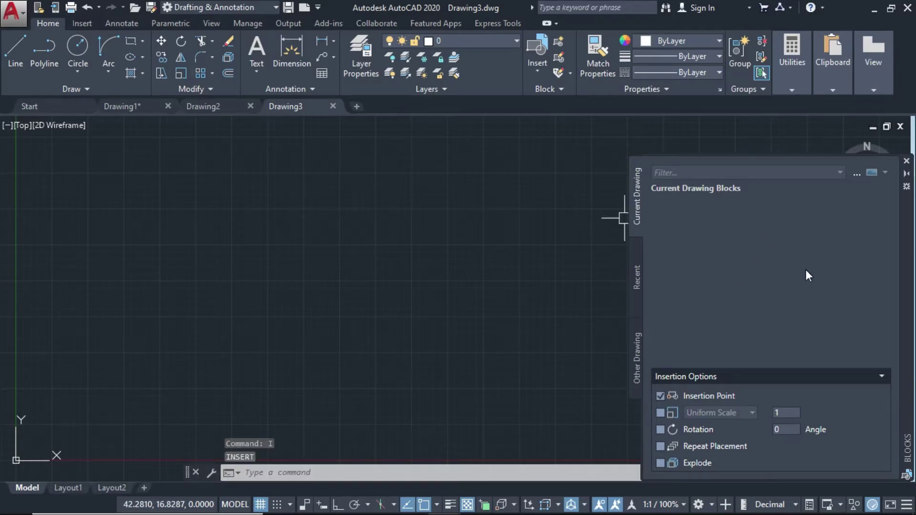
left_click(217, 101)
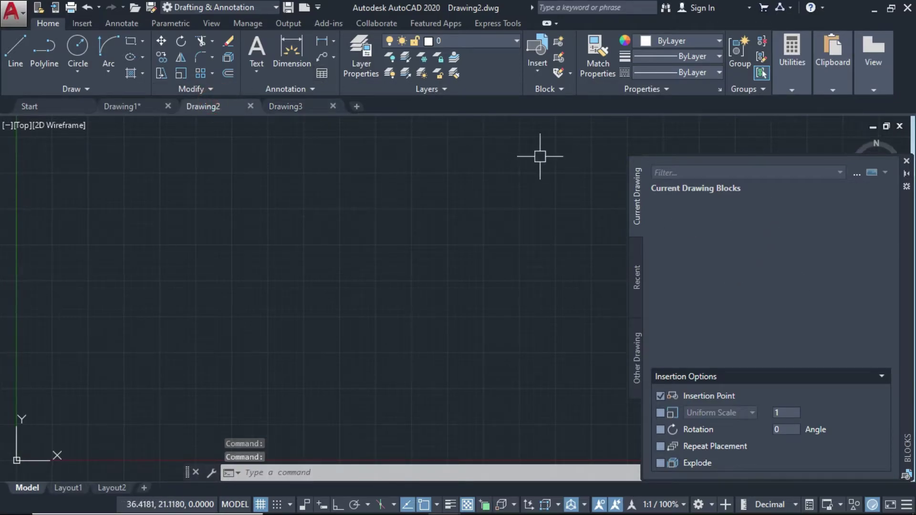
left_click(125, 109)
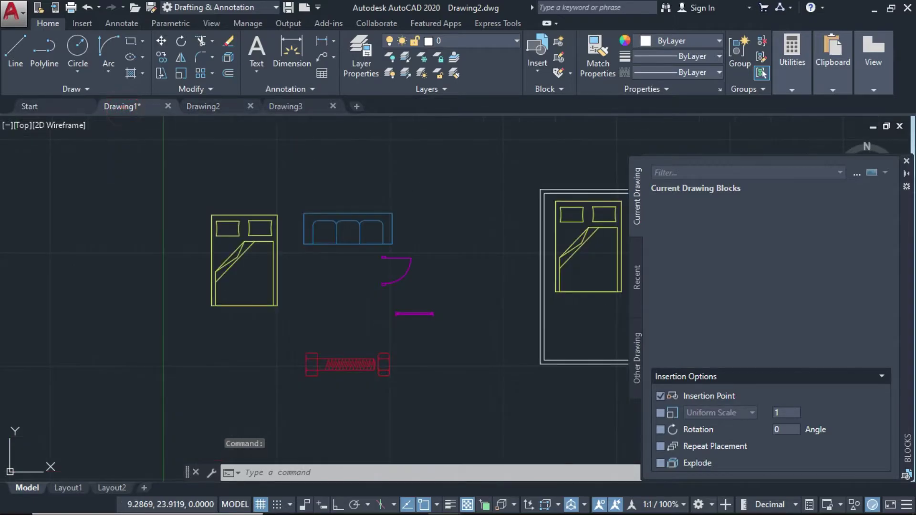
left_click(907, 161)
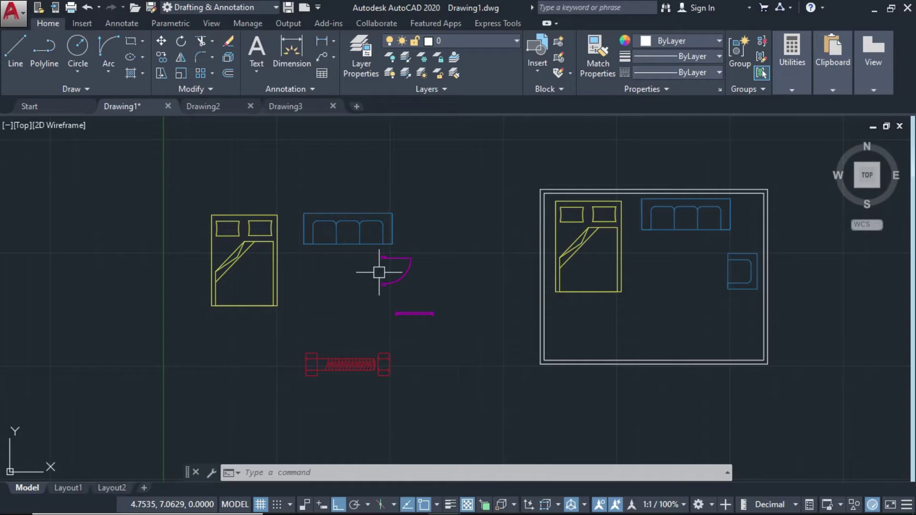
Start Write Block in Drawing1 and choose the existing Bed block as the source
type("w")
key("Return")
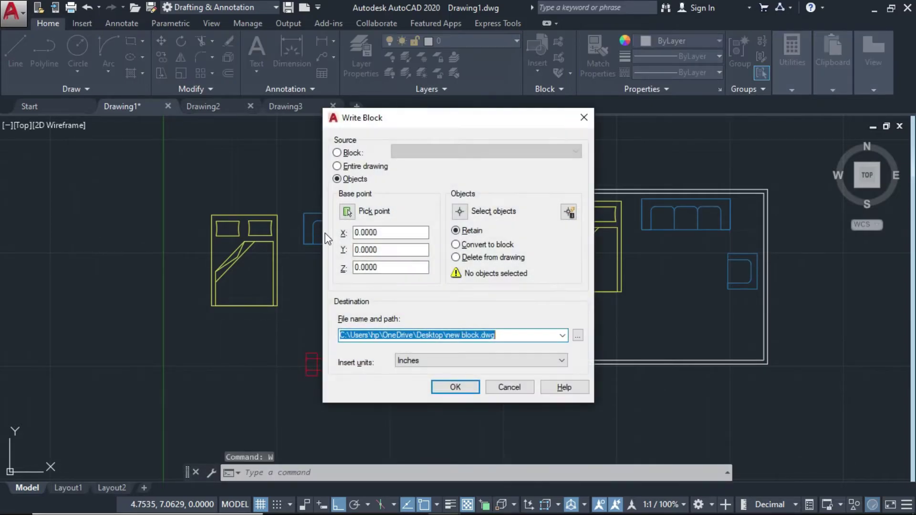
left_click_drag(475, 125, 540, 117)
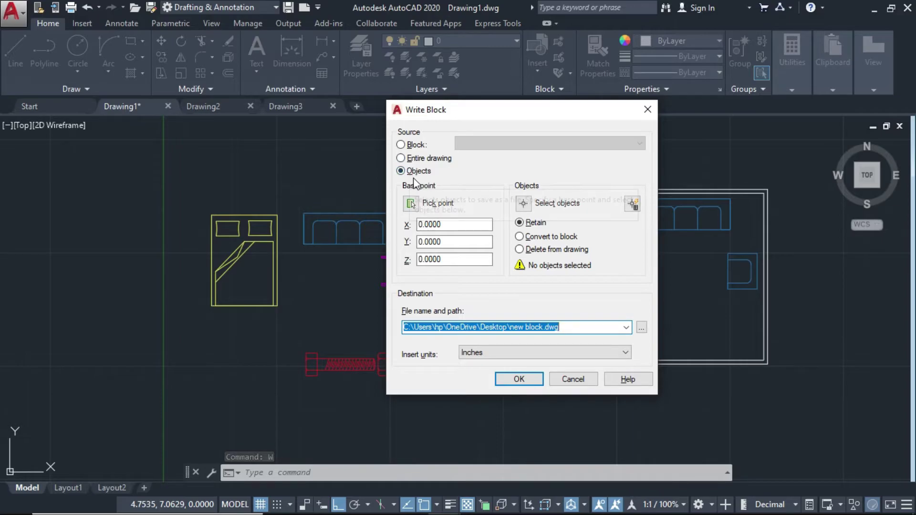
left_click(401, 144)
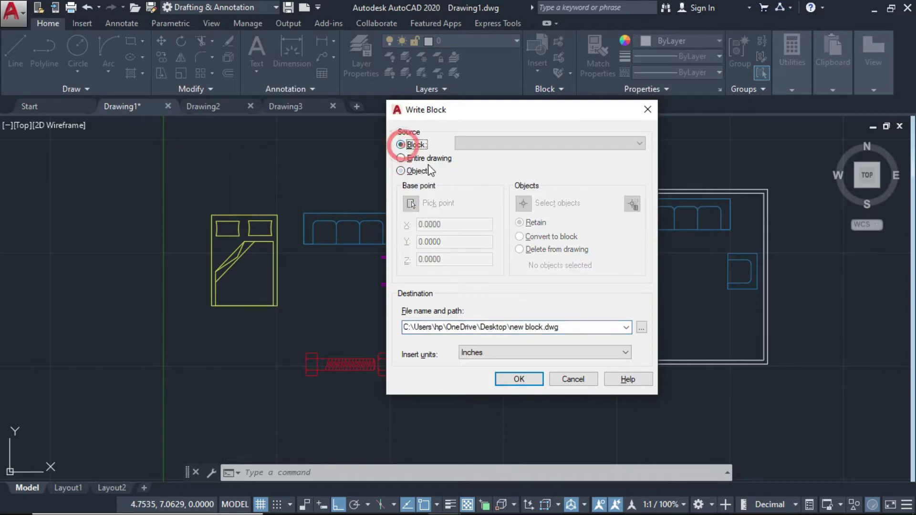
left_click(402, 171)
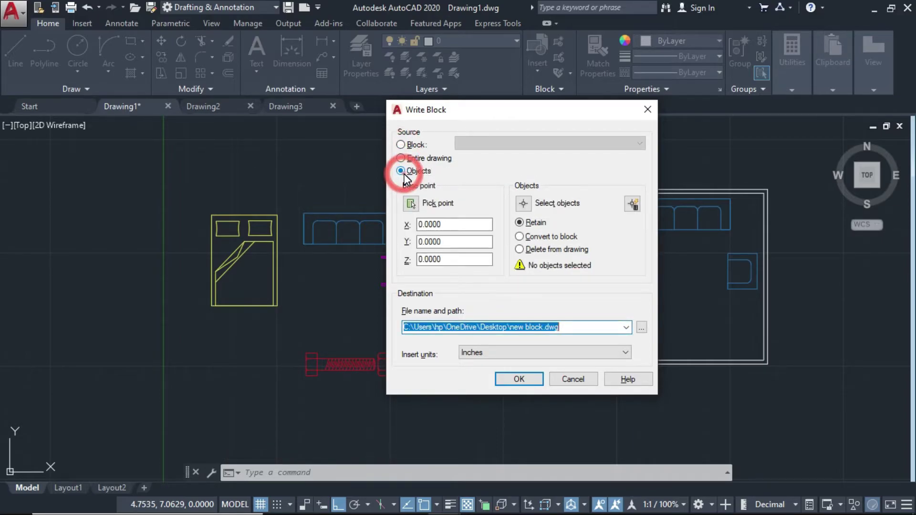
left_click(401, 144)
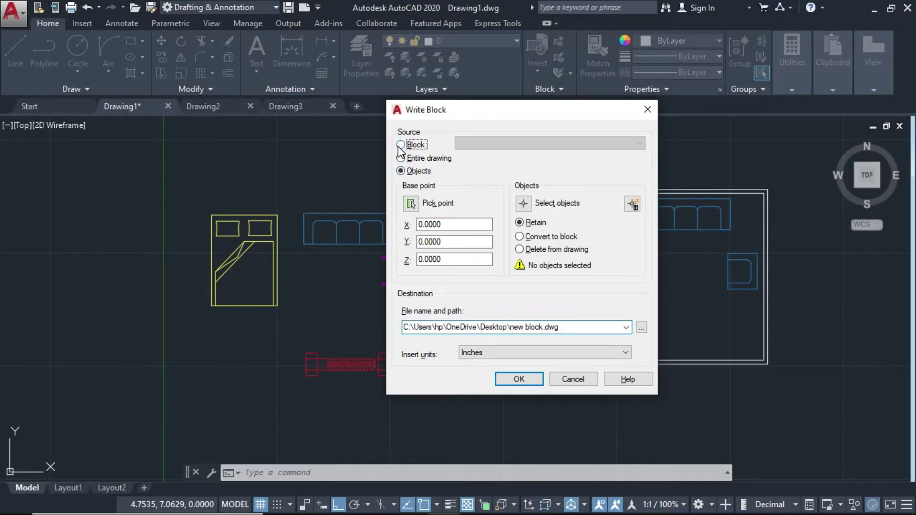
left_click(580, 140)
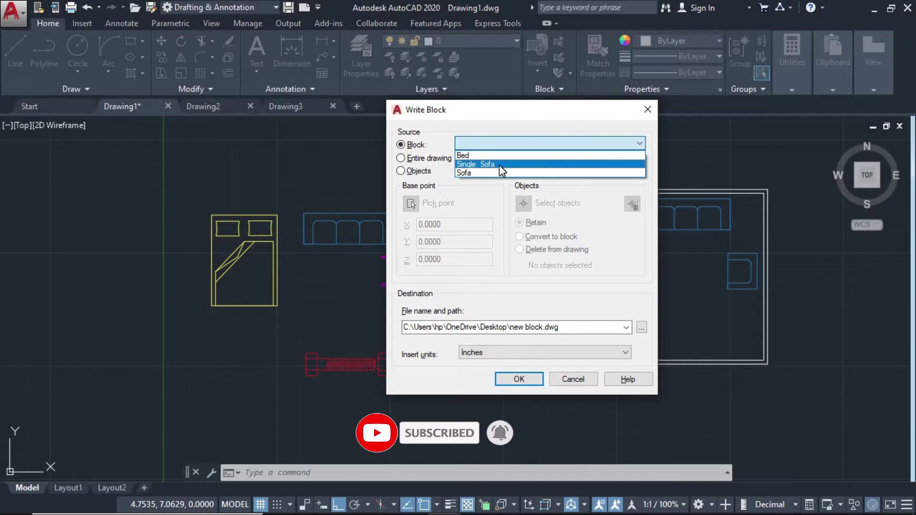
left_click(482, 157)
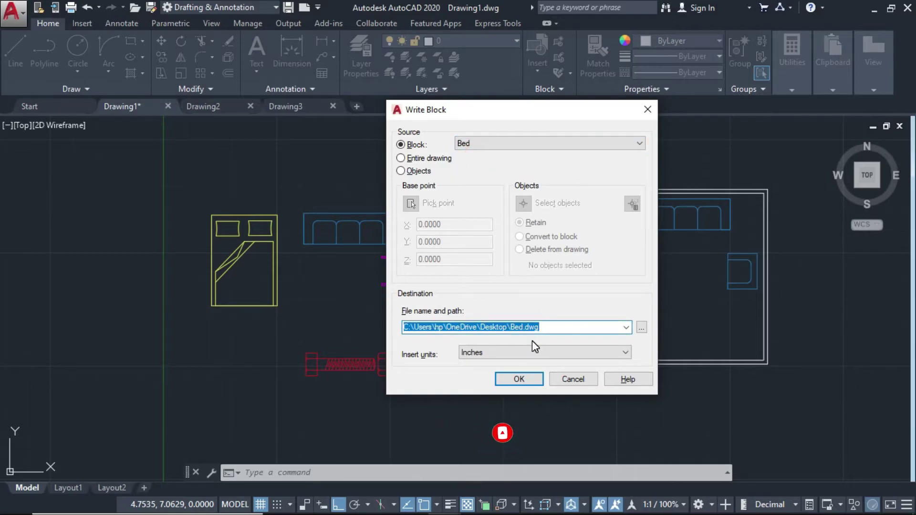
Set the Desktop as the destination with file name Bed.dwg and write the Bed block to that file
left_click(642, 328)
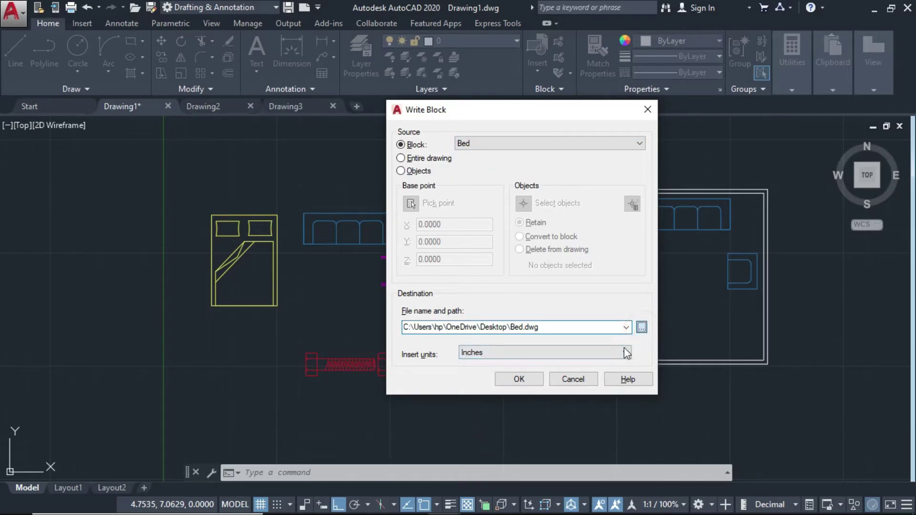
left_click(374, 265)
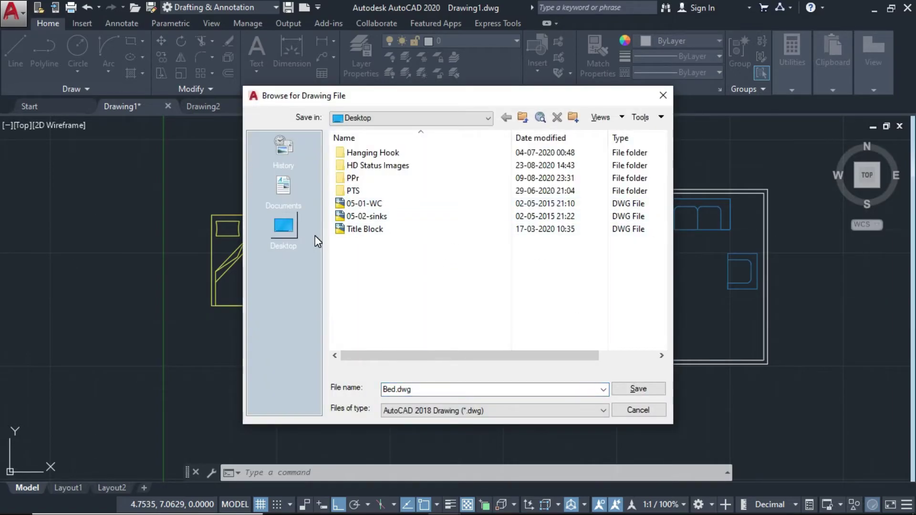
left_click(282, 229)
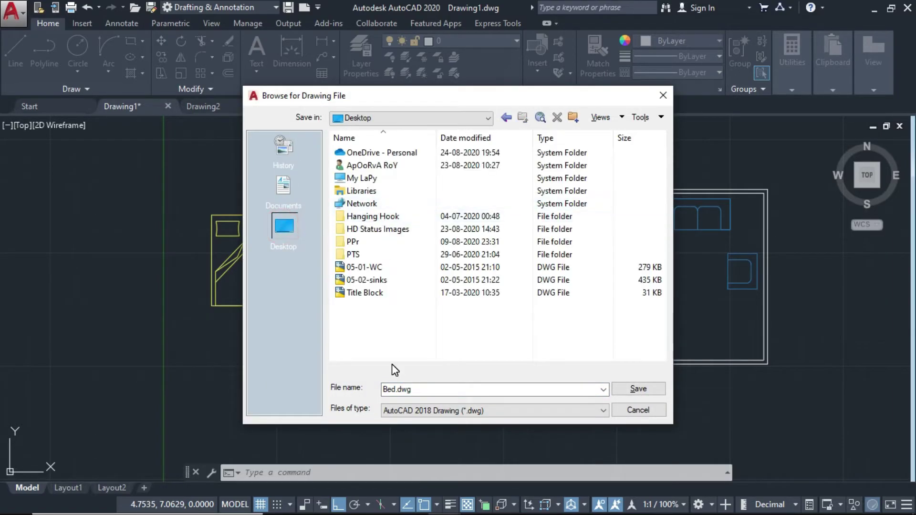
left_click(393, 338)
left_click(400, 390)
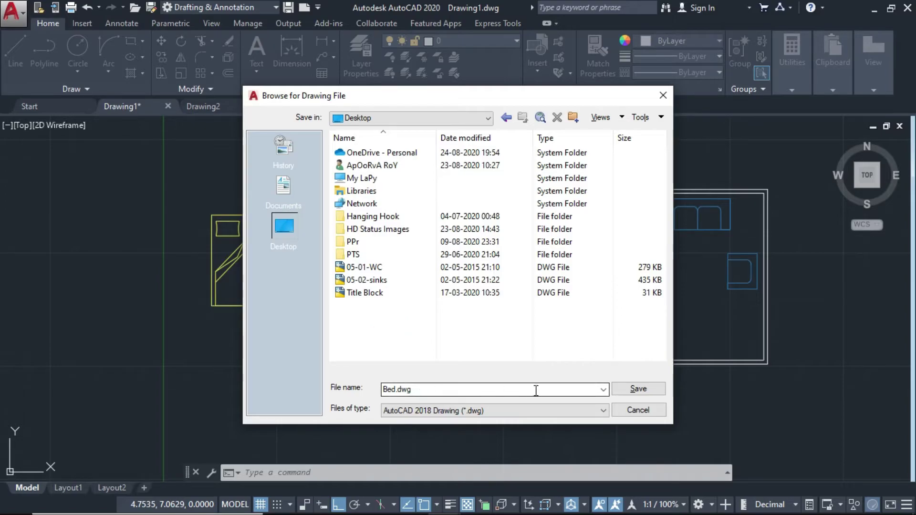
left_click(638, 389)
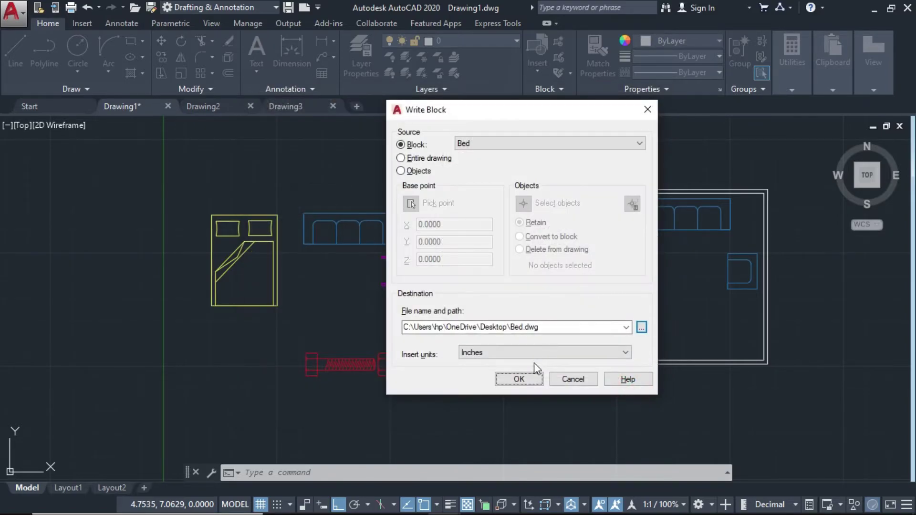
left_click(527, 377)
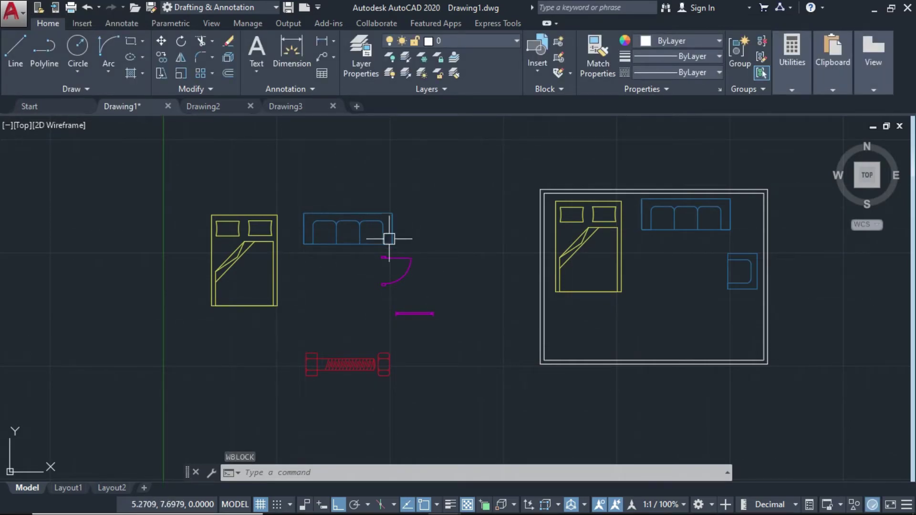
Look over the blank Drawing2 and Drawing3 and return to Drawing1
left_click(206, 102)
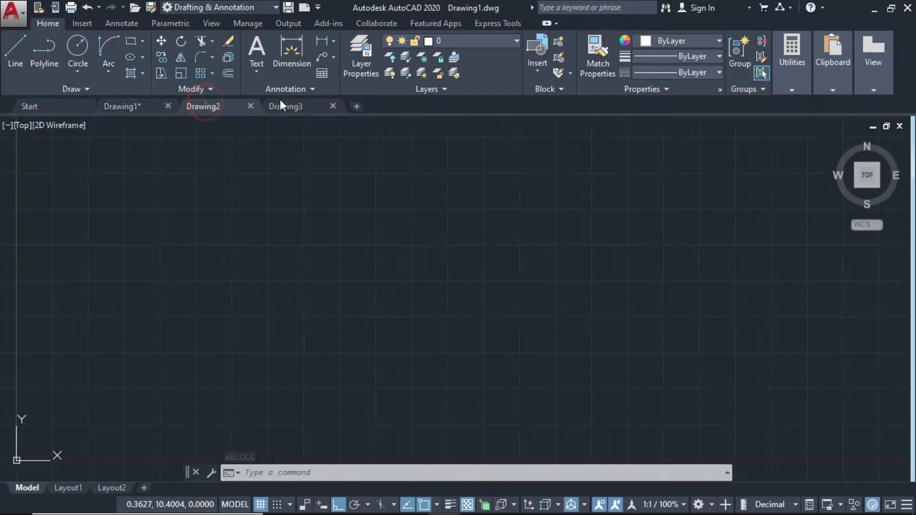
left_click(293, 107)
left_click(216, 106)
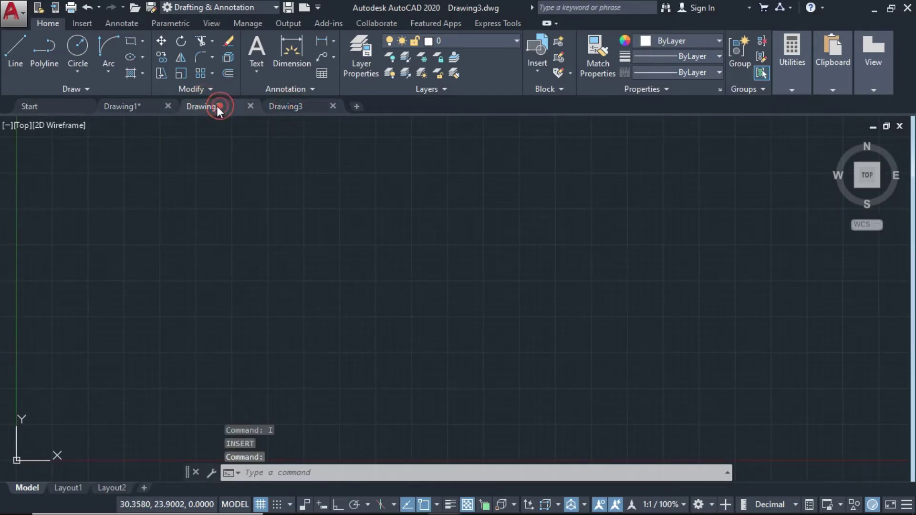
left_click(143, 106)
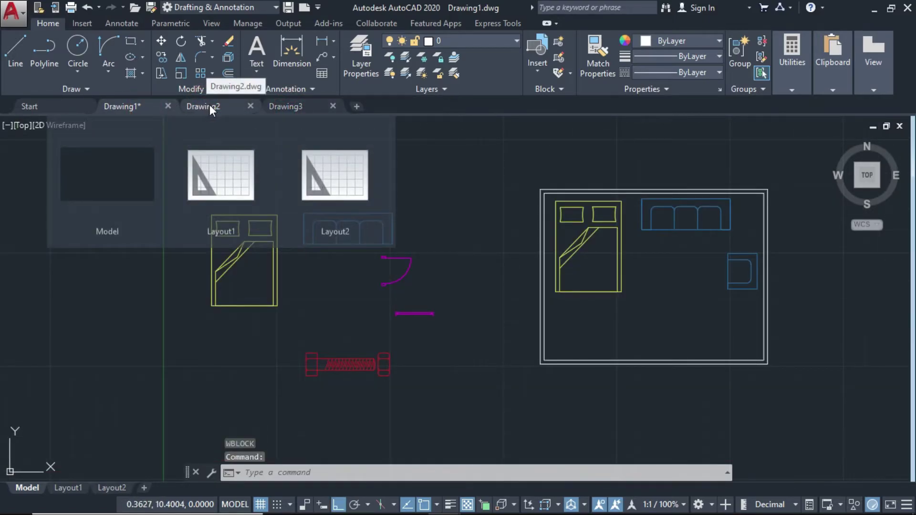
left_click(208, 104)
left_click(130, 106)
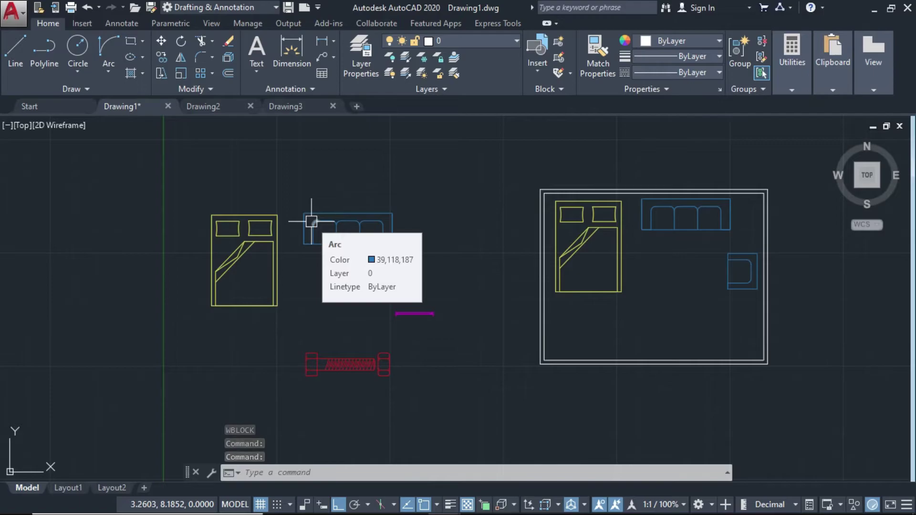
Start Write Block from objects, select the whole red bolt, and set its base point at the middle of the bolt's left edge
type("w")
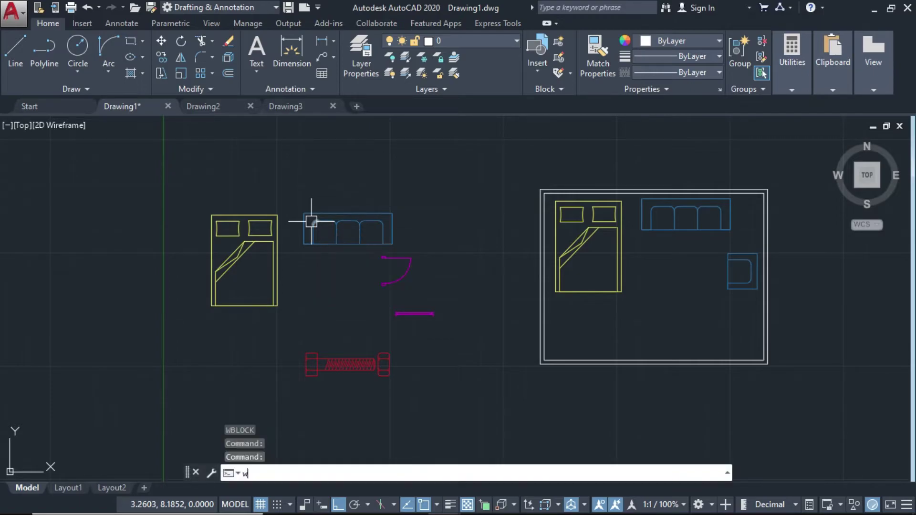
key("Return")
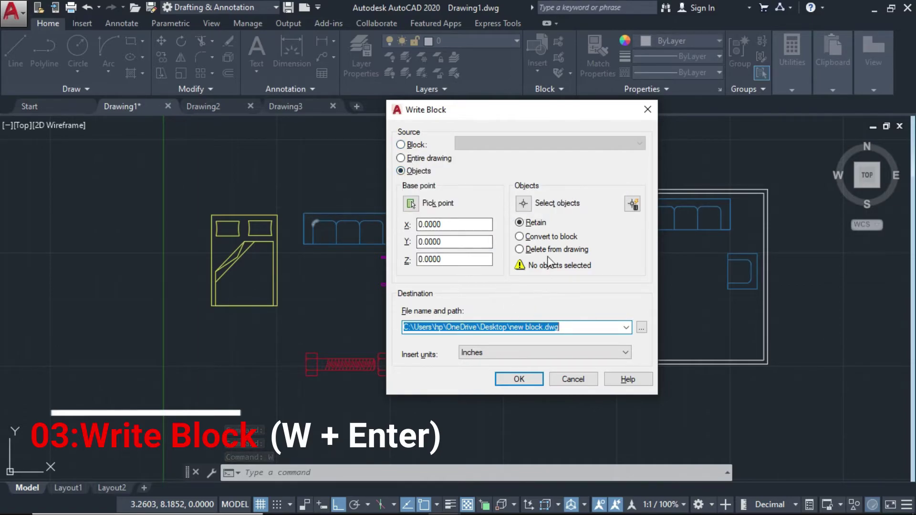
left_click(532, 207)
left_click(403, 392)
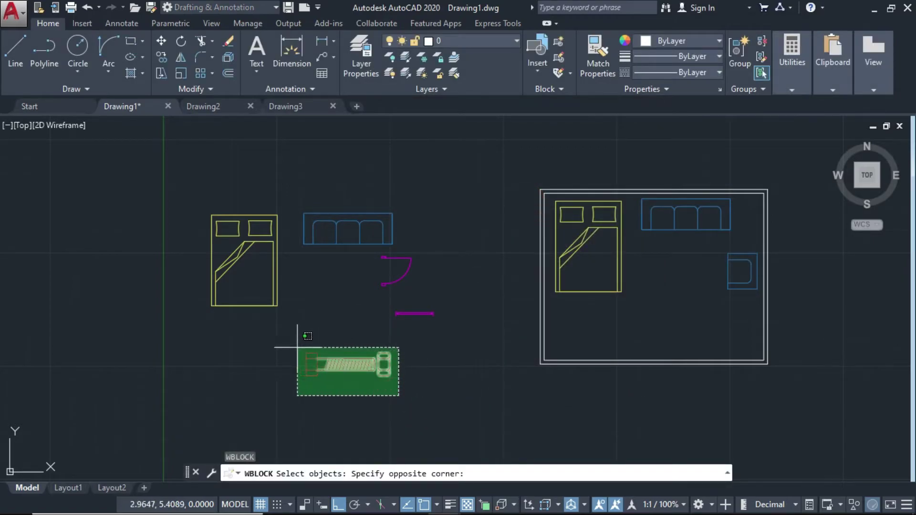
left_click(287, 343)
key("Return")
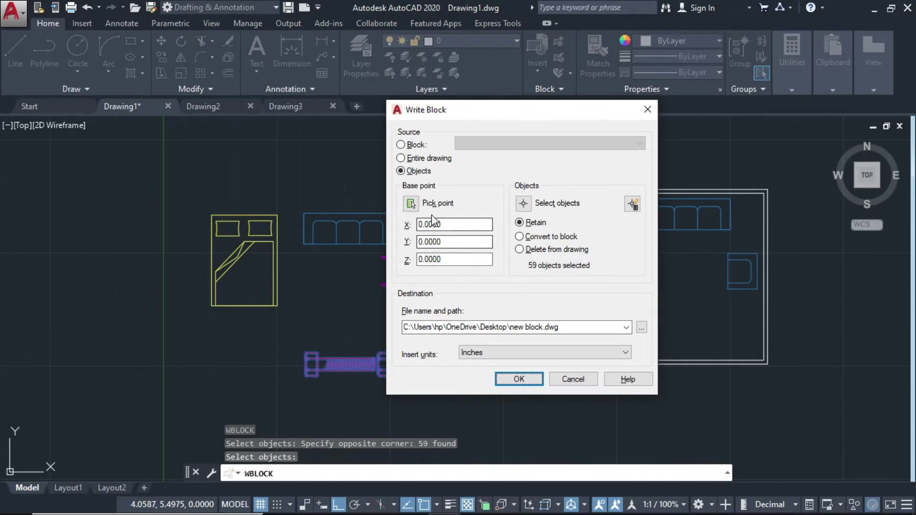
left_click(409, 203)
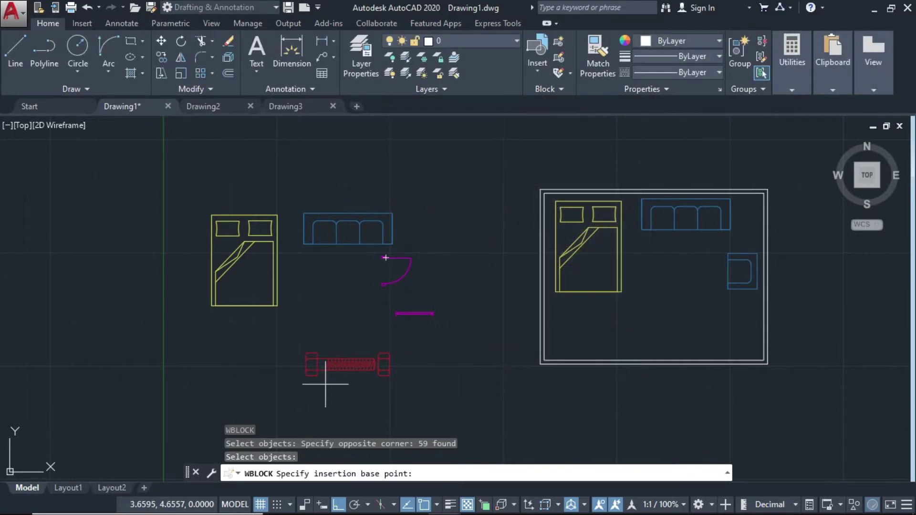
left_click(304, 363)
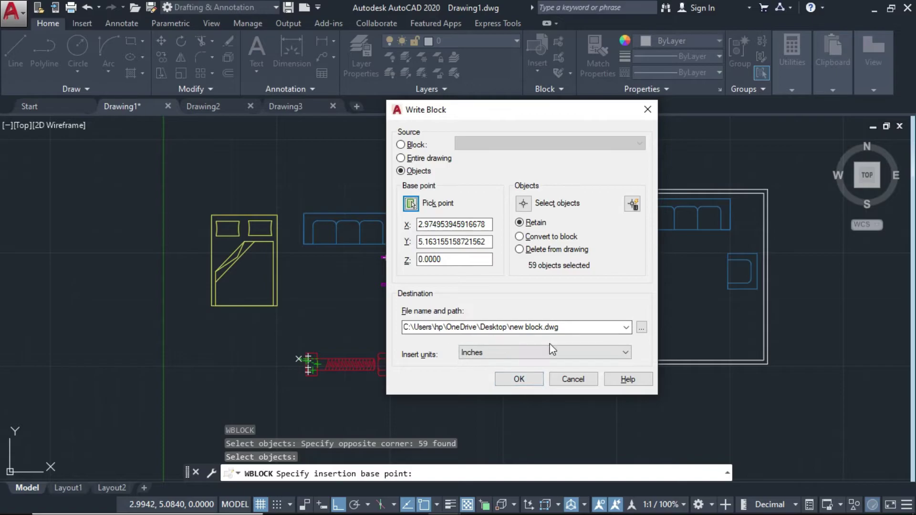
Give the bolt's block file a new name on the Desktop and write it out with the source objects retained
left_click(642, 327)
left_click(386, 267)
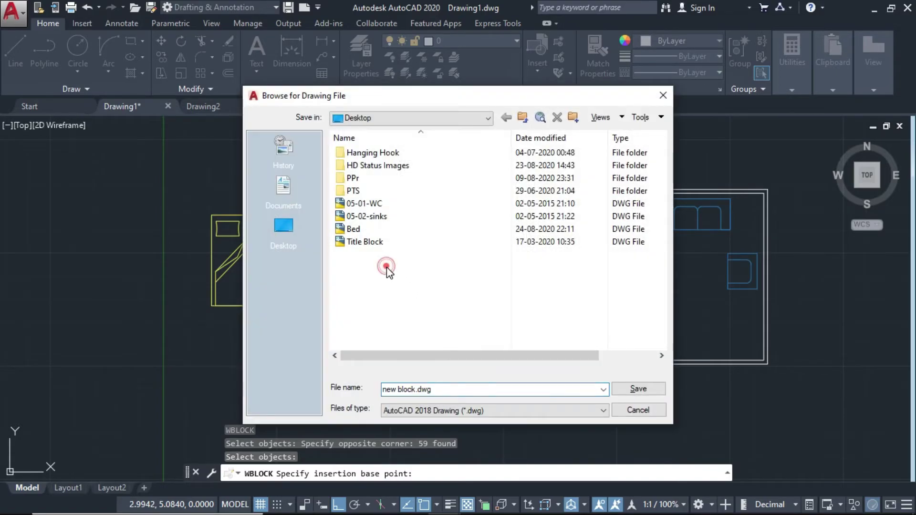
left_click(284, 227)
left_click(628, 390)
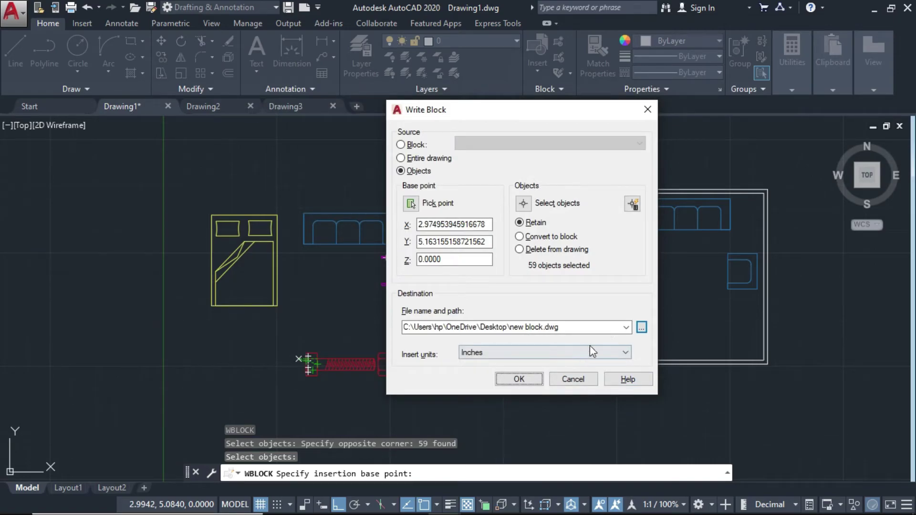
left_click(642, 328)
left_click(416, 390)
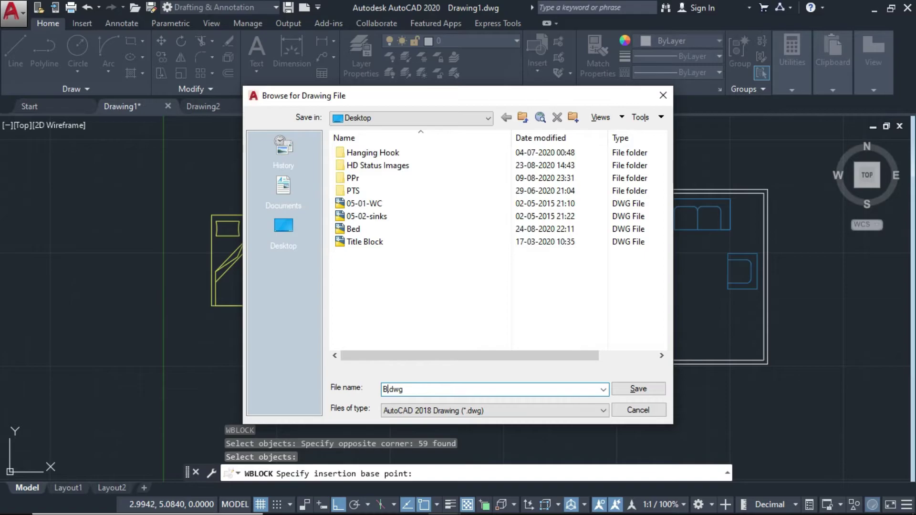
left_click(643, 386)
left_click(525, 378)
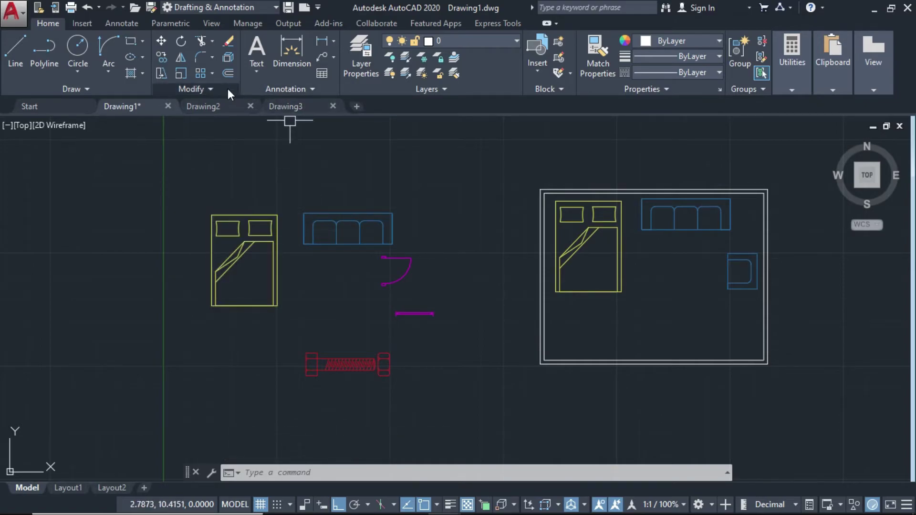
Switch to Drawing2 and look through the drawing files on the Desktop that can be inserted as blocks
left_click(218, 106)
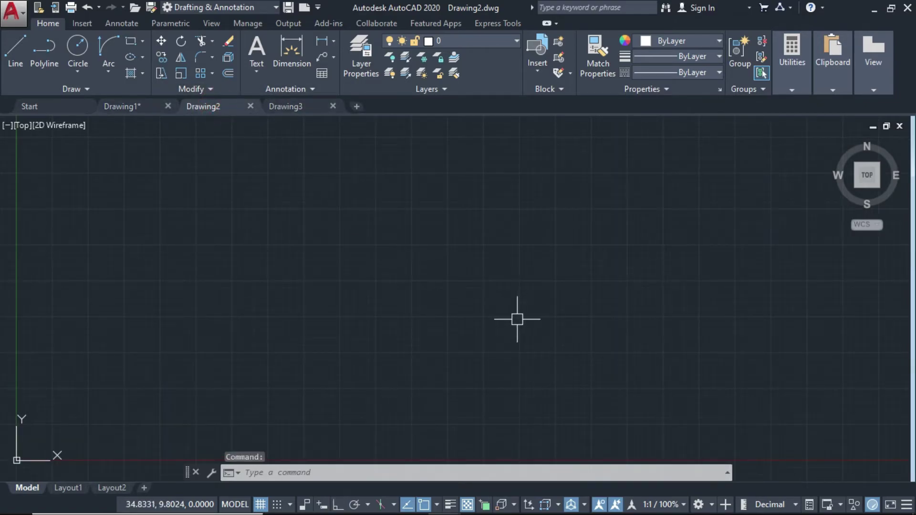
type("I")
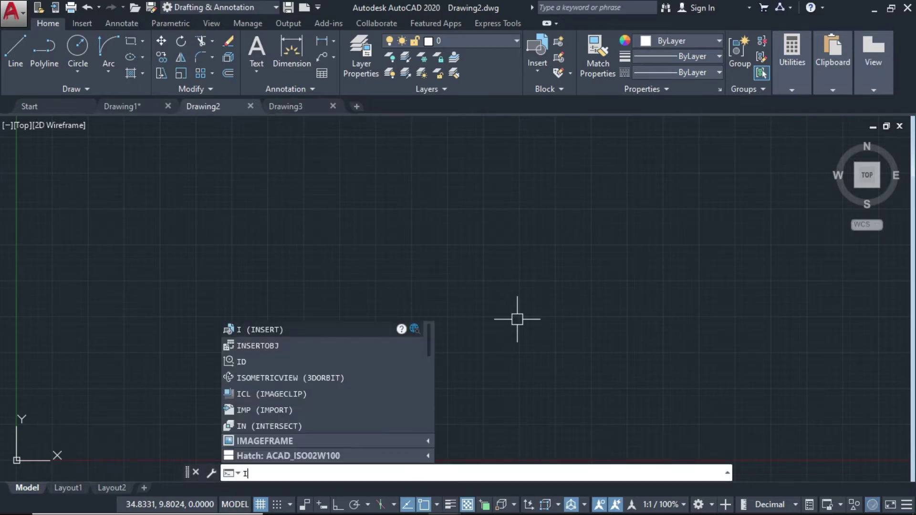
key("Return")
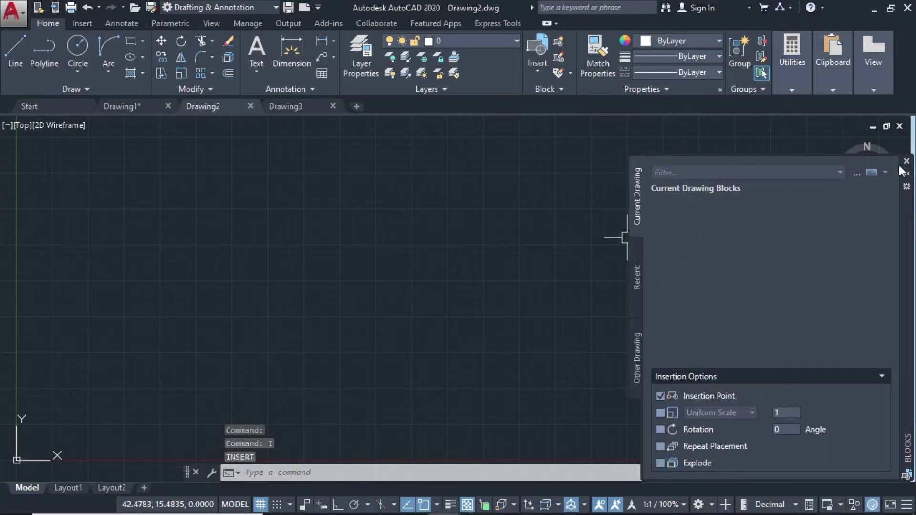
left_click(857, 173)
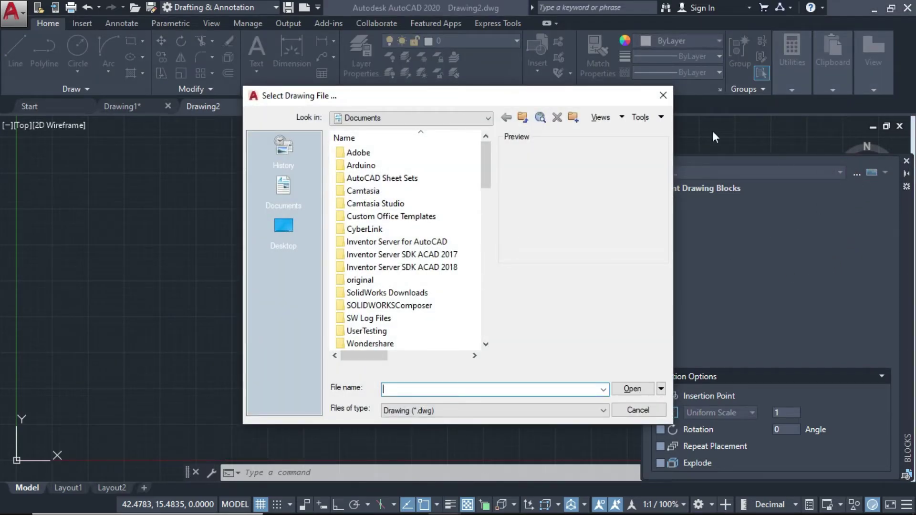
left_click(663, 95)
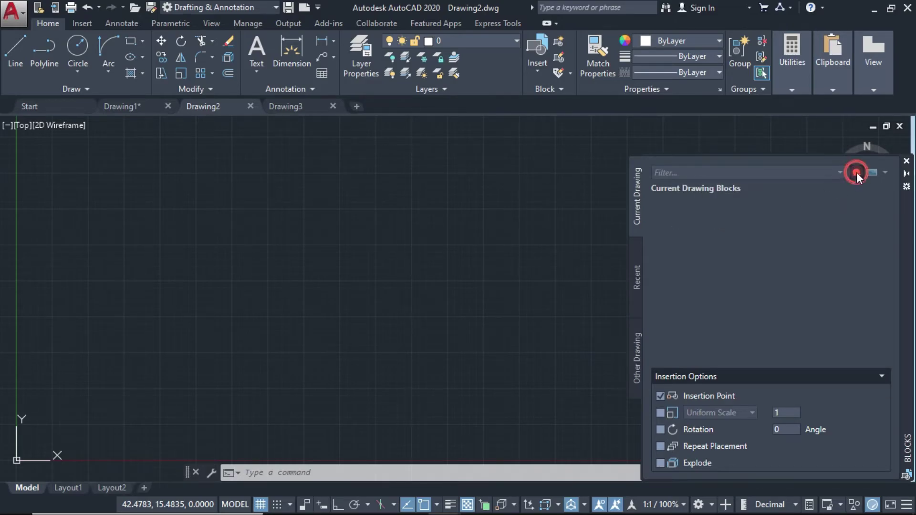
left_click(856, 174)
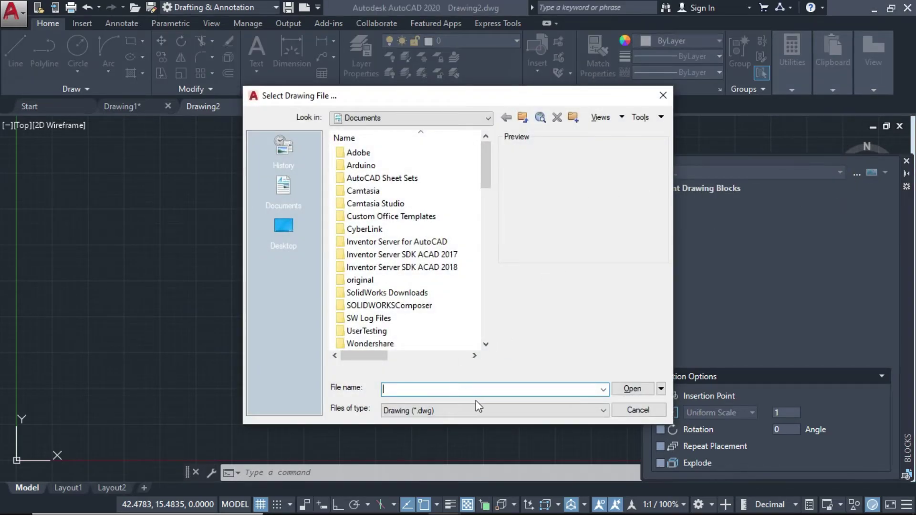
left_click(283, 224)
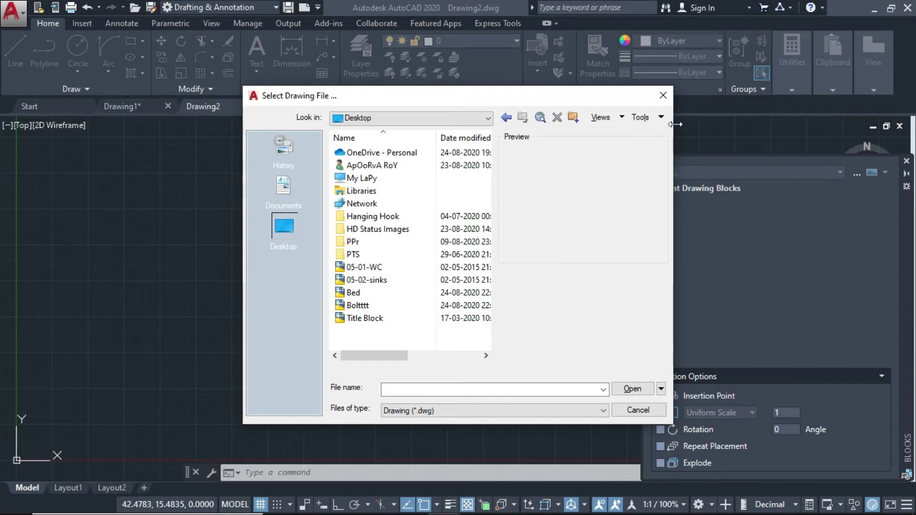
left_click(665, 101)
left_click(907, 161)
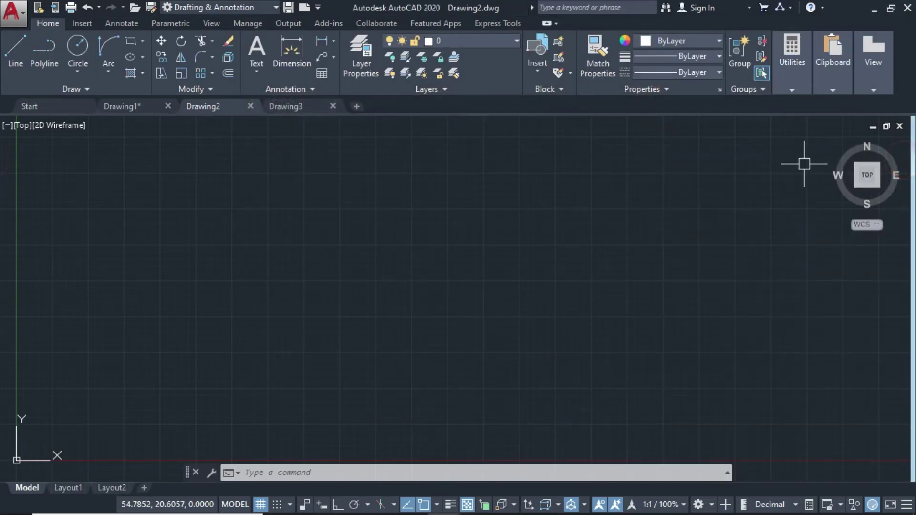
type("I")
key("Return")
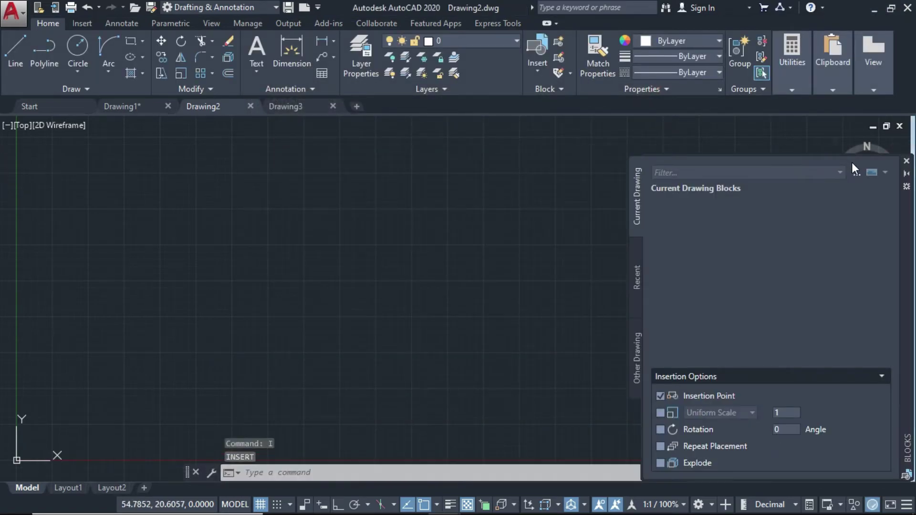
left_click(906, 162)
type("b")
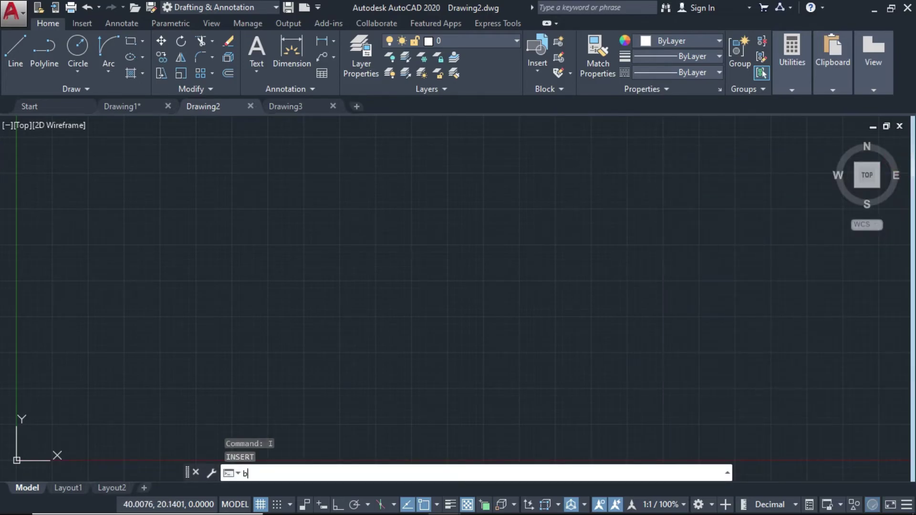
key("Return")
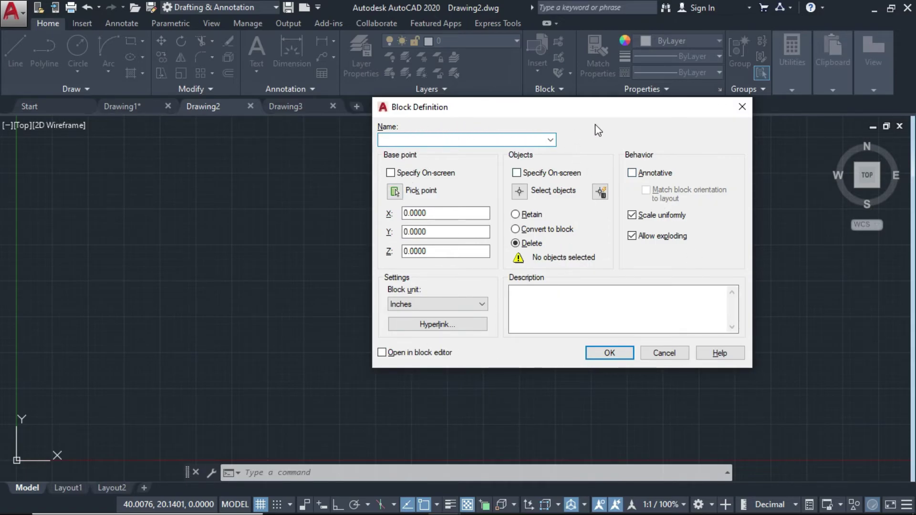
left_click(742, 106)
Insert Boltttt.dwg from the Desktop as a block near the middle of Drawing2, picking the insertion point freehand
type("i")
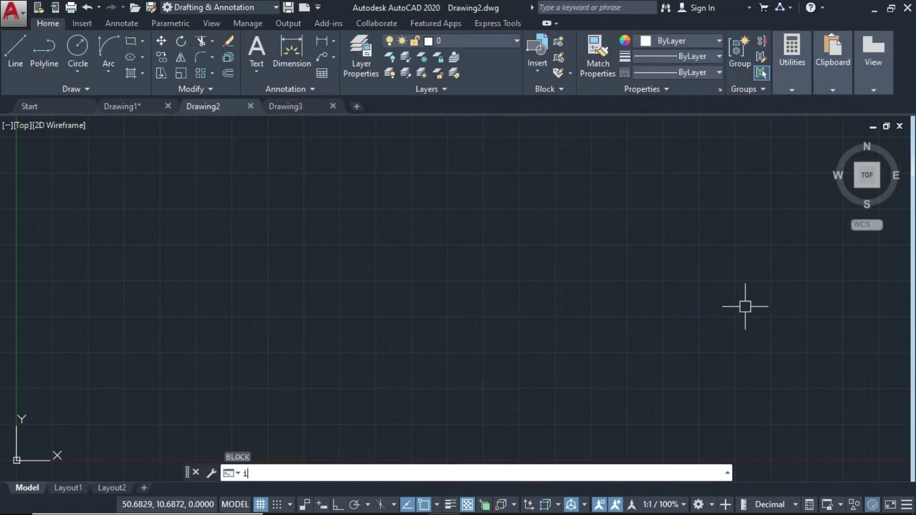
key("Return")
left_click(855, 174)
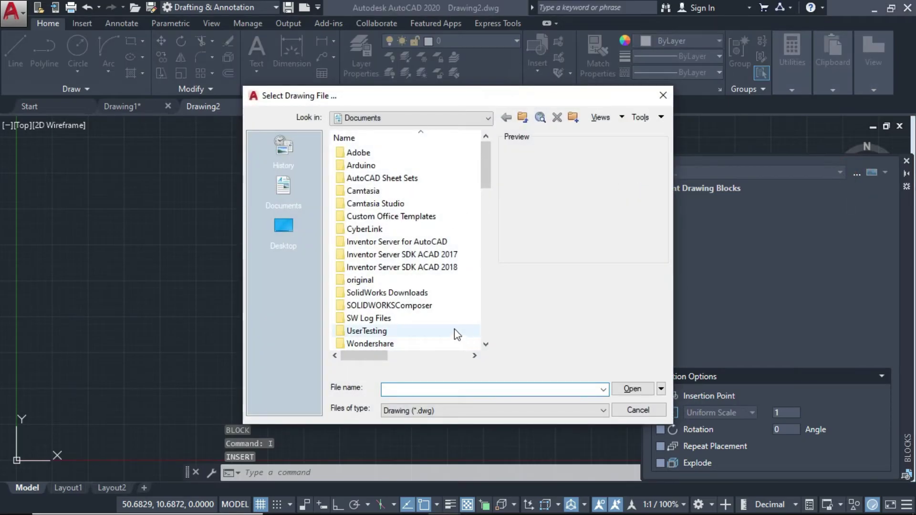
left_click(284, 227)
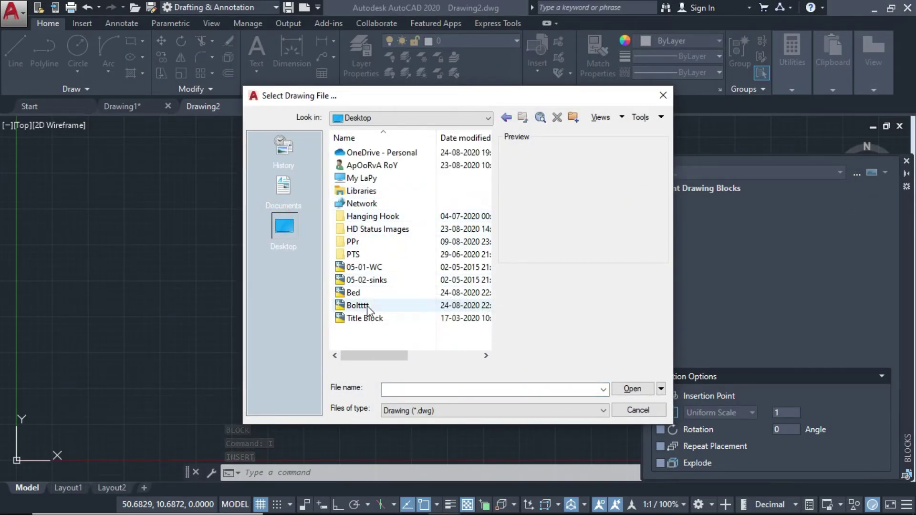
left_click(368, 305)
left_click(632, 389)
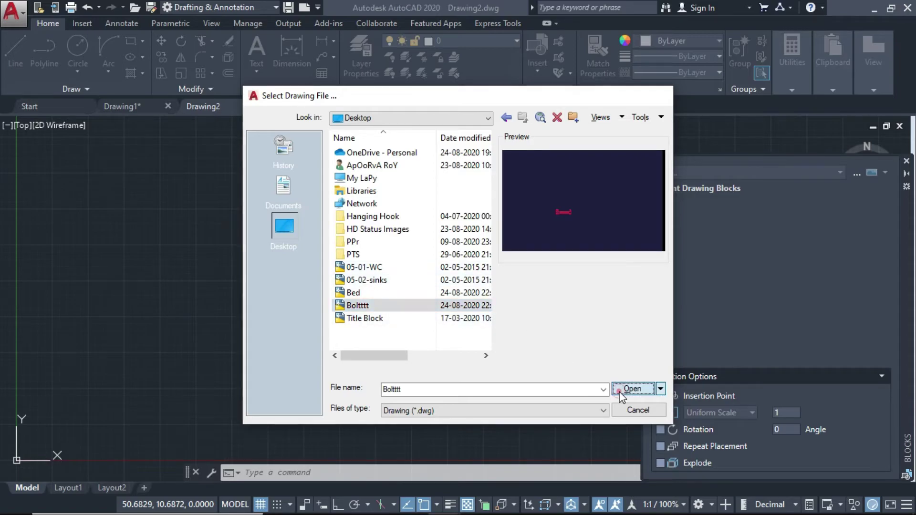
left_click(700, 239)
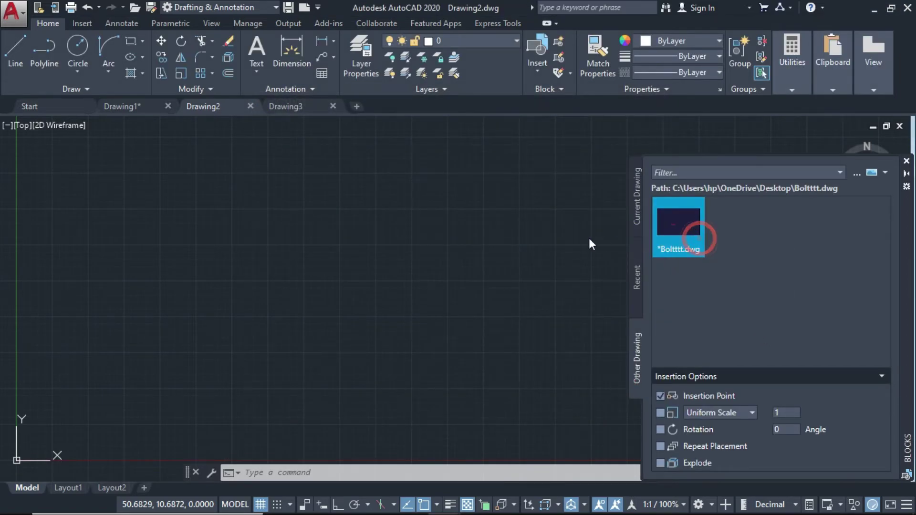
left_click(337, 285)
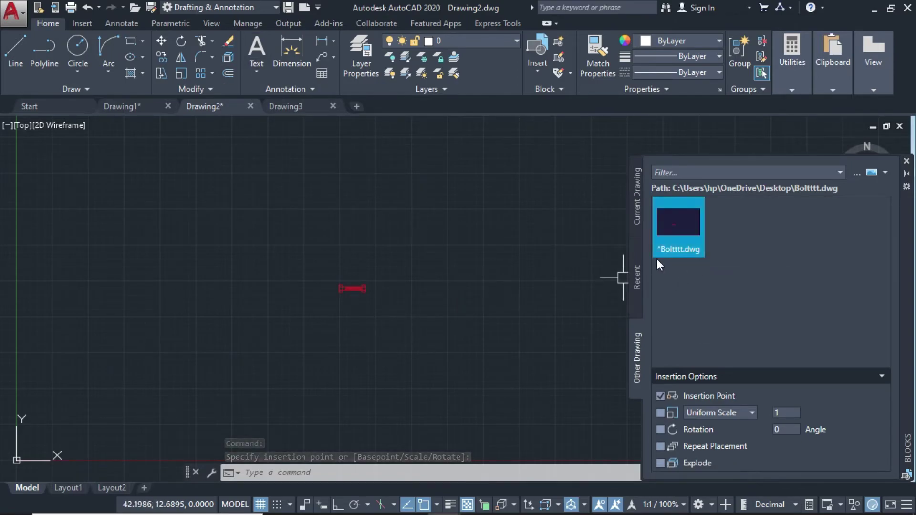
Switch to Drawing3 and insert Bed.dwg from the Desktop as a block at a freely picked point
left_click(304, 108)
left_click(907, 161)
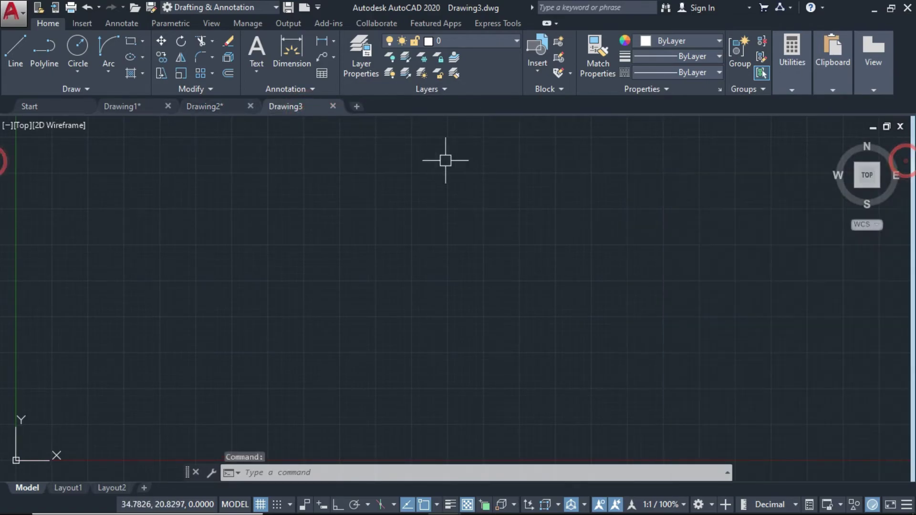
type("I")
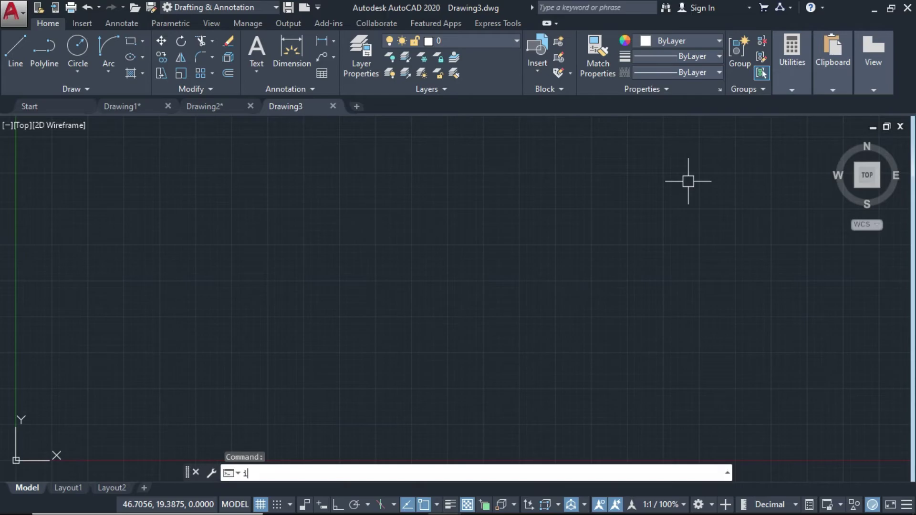
key("Return")
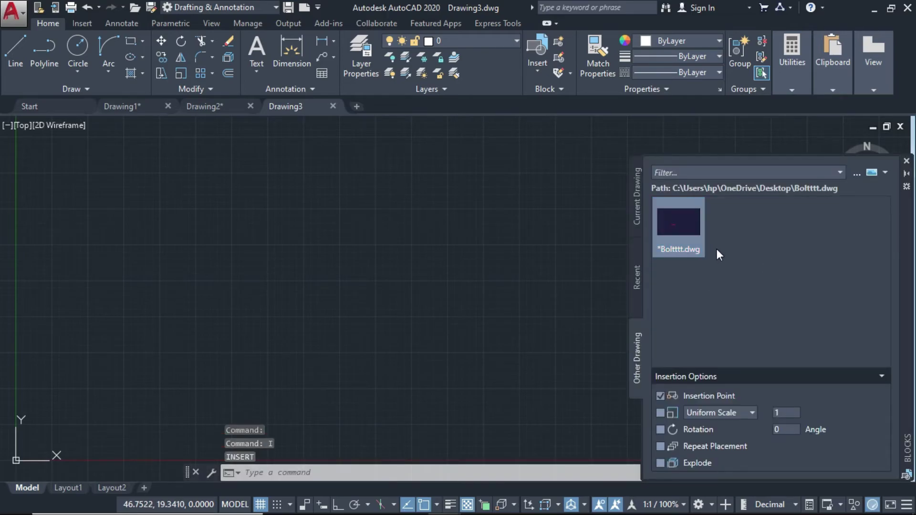
left_click(860, 174)
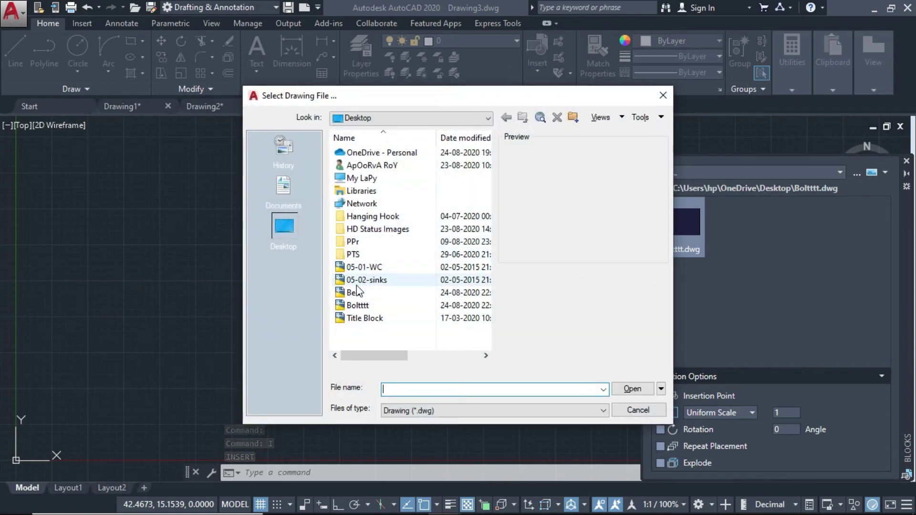
left_click(353, 292)
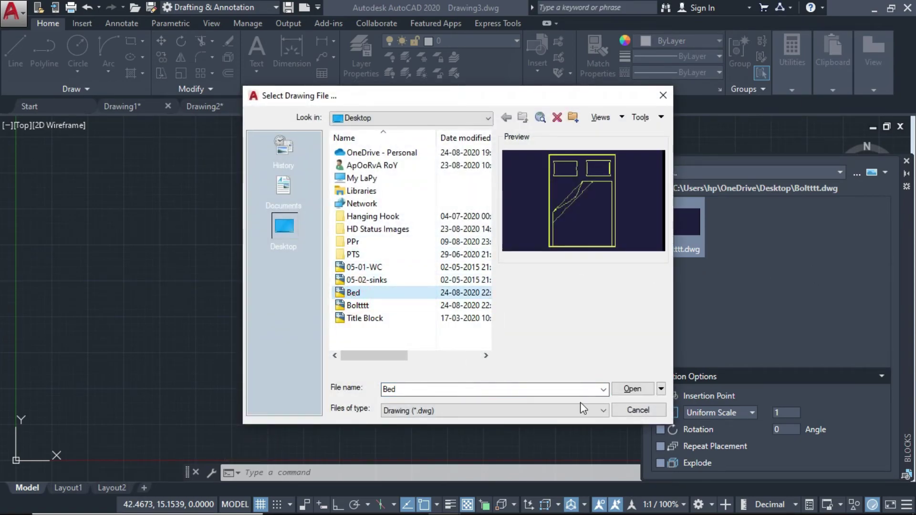
left_click(633, 389)
left_click(673, 240)
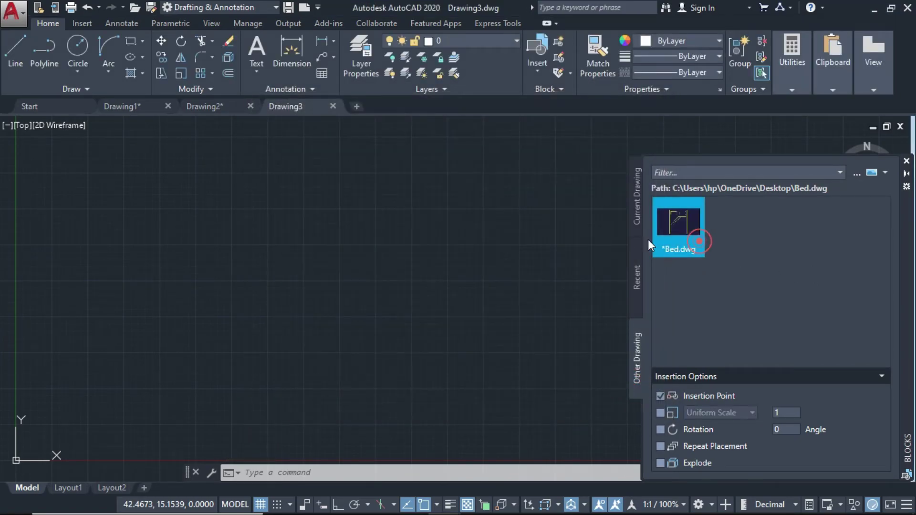
scroll(409, 205, "up", 3)
scroll(409, 205, "down", 1)
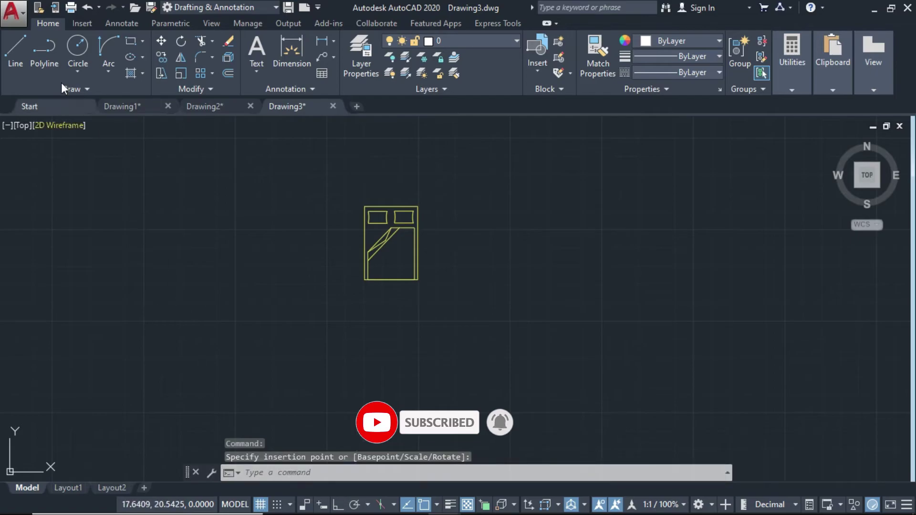
Return to Drawing1 and open the Bed block definition in the Block Editor
left_click(125, 106)
middle_click_drag(527, 292, 536, 323)
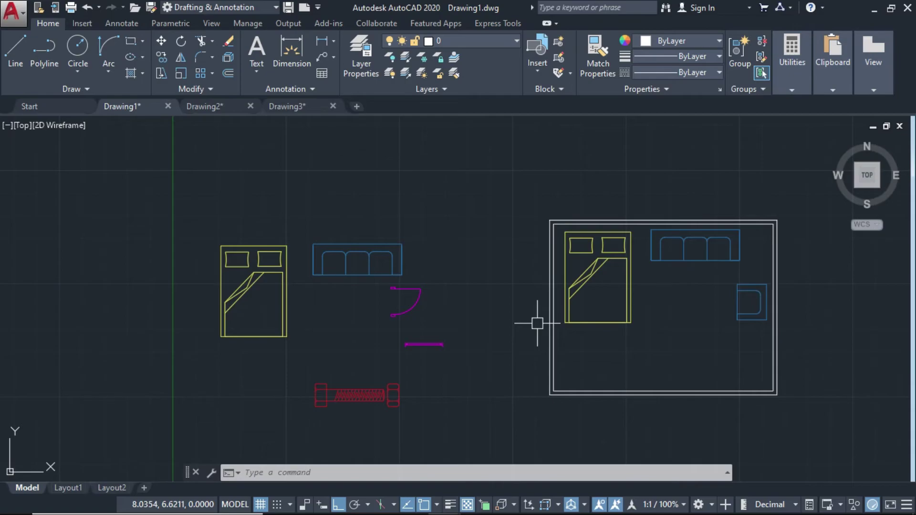
scroll(291, 341, "up", 4)
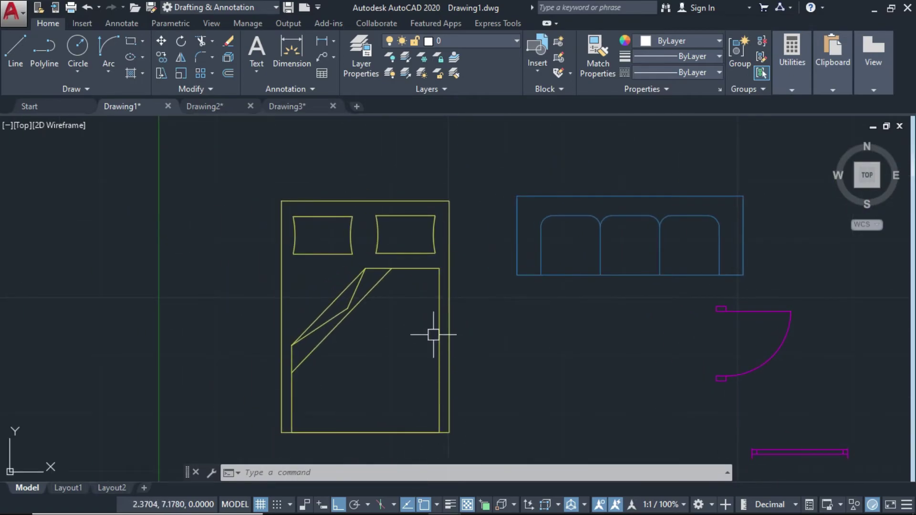
scroll(429, 333, "down", 4)
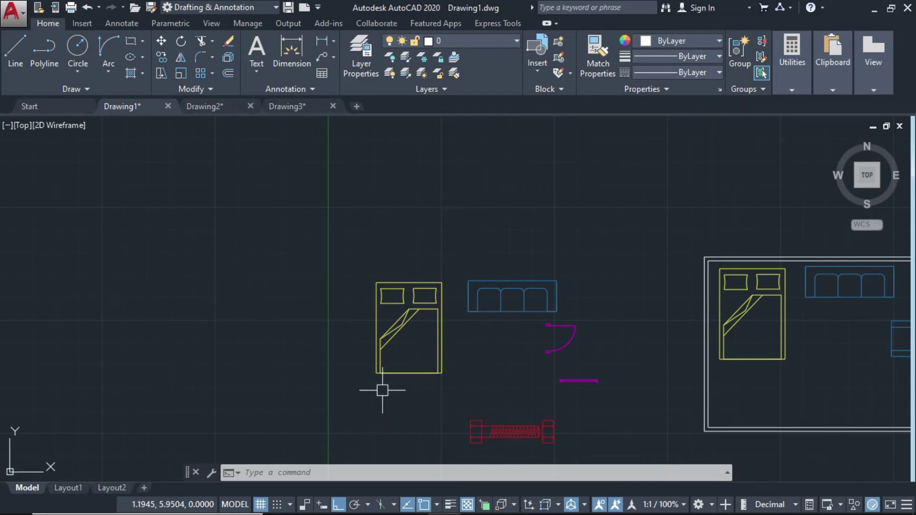
scroll(402, 377, "up", 2)
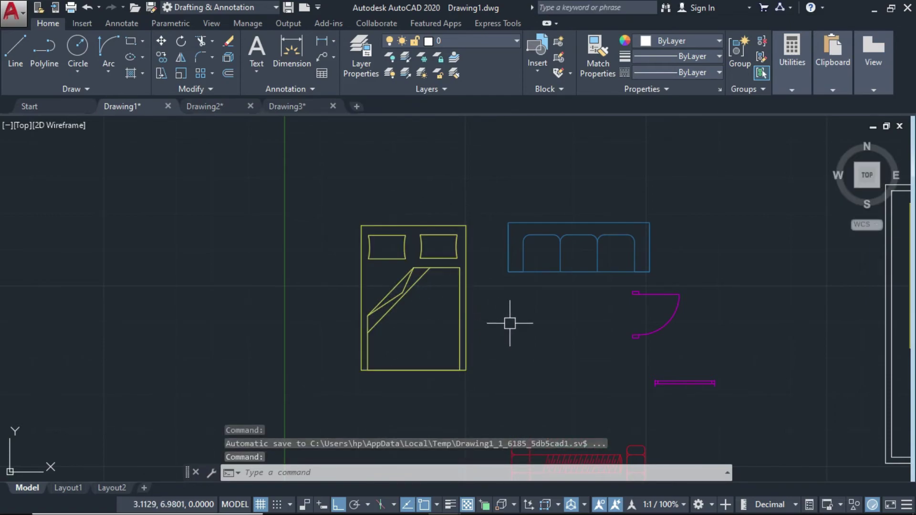
type("B")
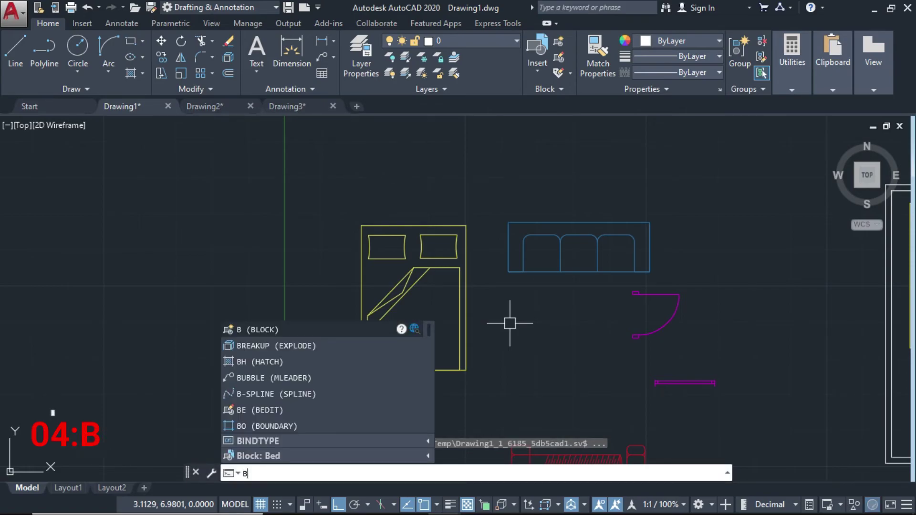
type("E")
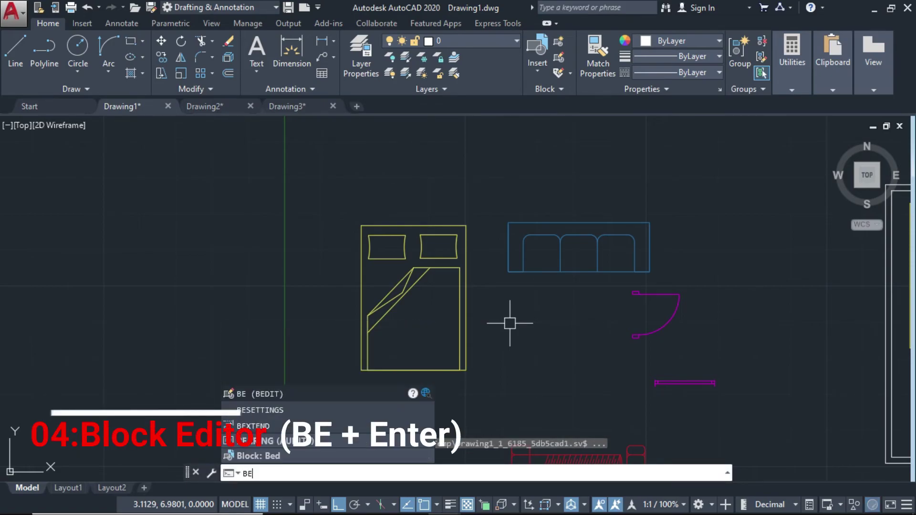
key("Return")
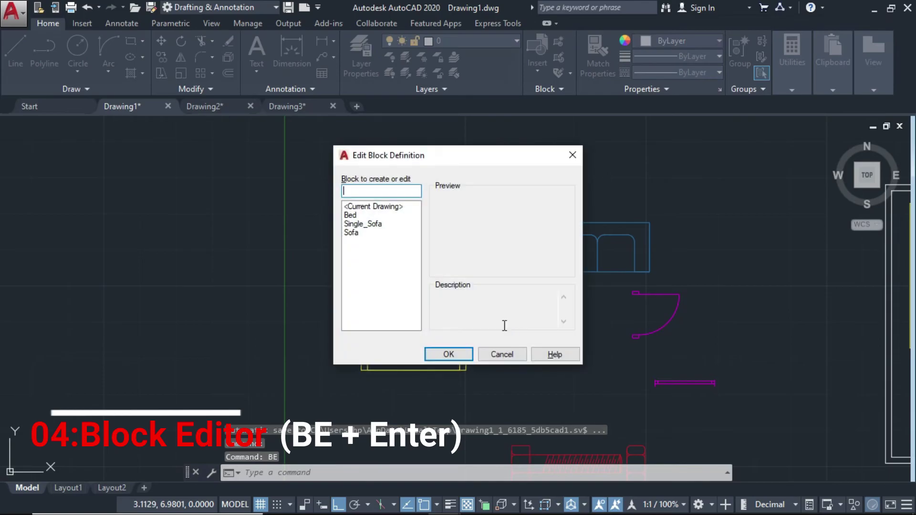
left_click(365, 224)
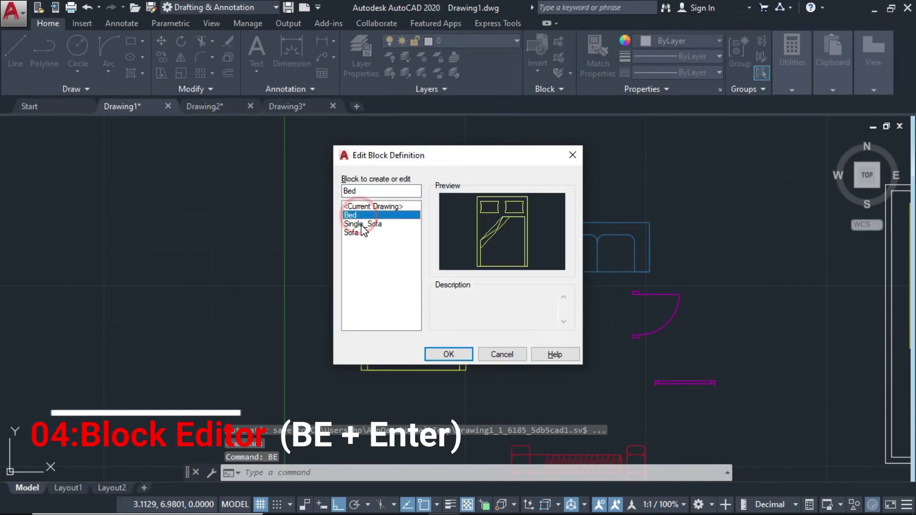
left_click(363, 233)
left_click(353, 215)
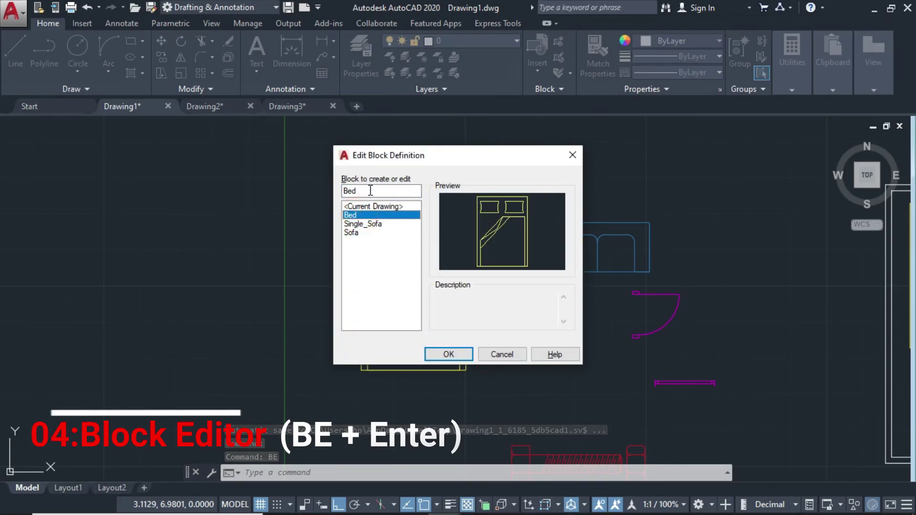
left_click(367, 226)
left_click(354, 216)
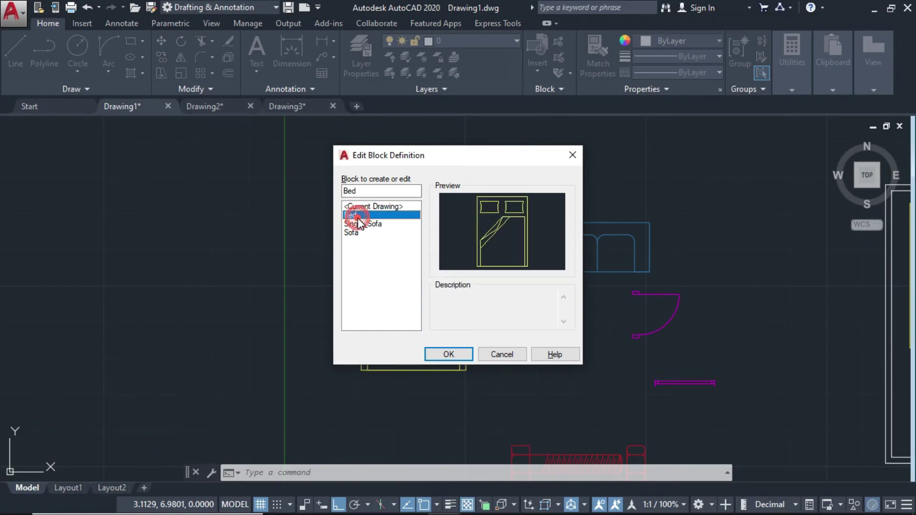
left_click(440, 356)
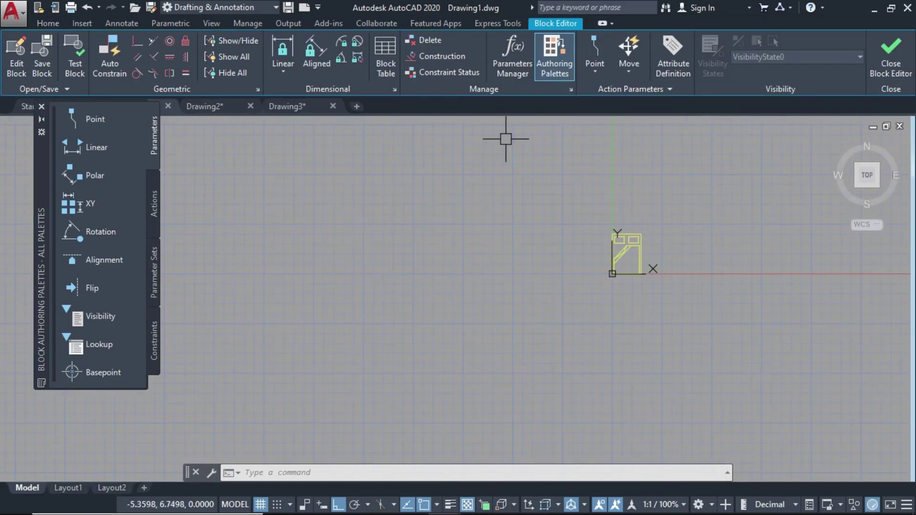
Change the colour of all the bed geometry in the block definition to blue
scroll(573, 320, "up", 8)
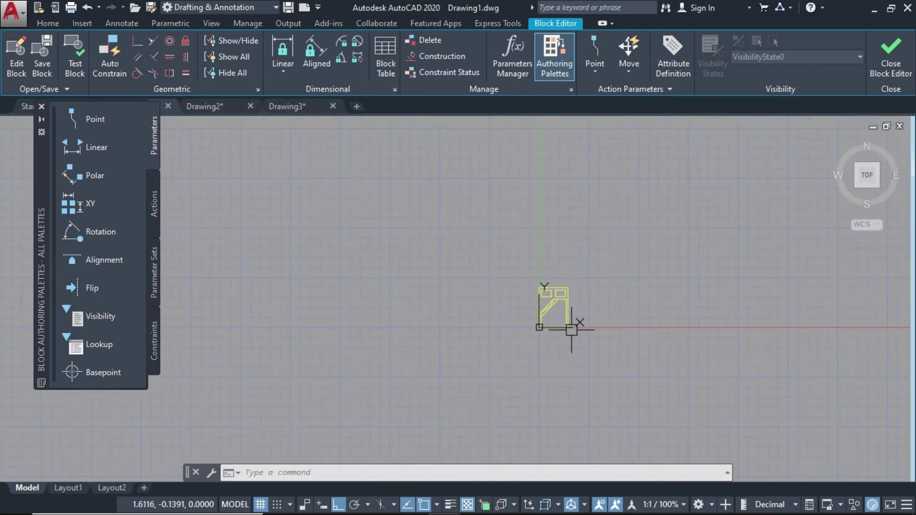
scroll(566, 304, "down", 4)
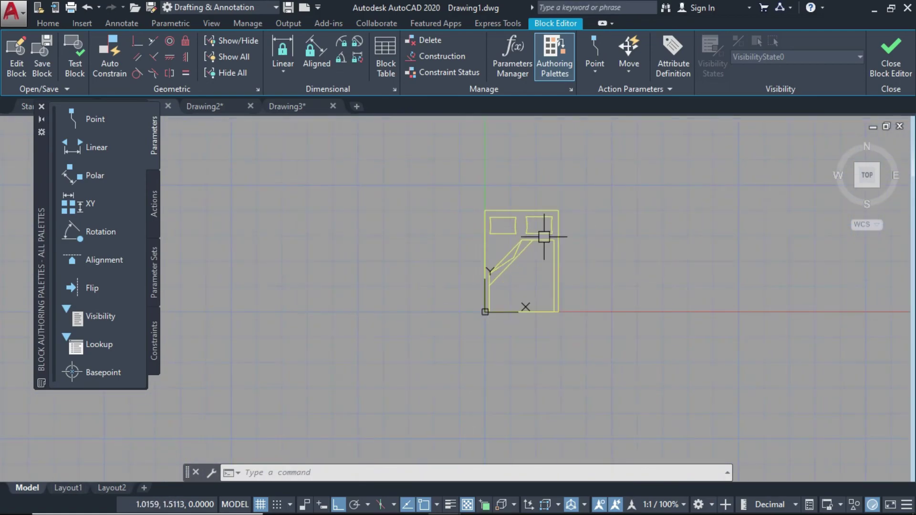
left_click(611, 368)
left_click(448, 186)
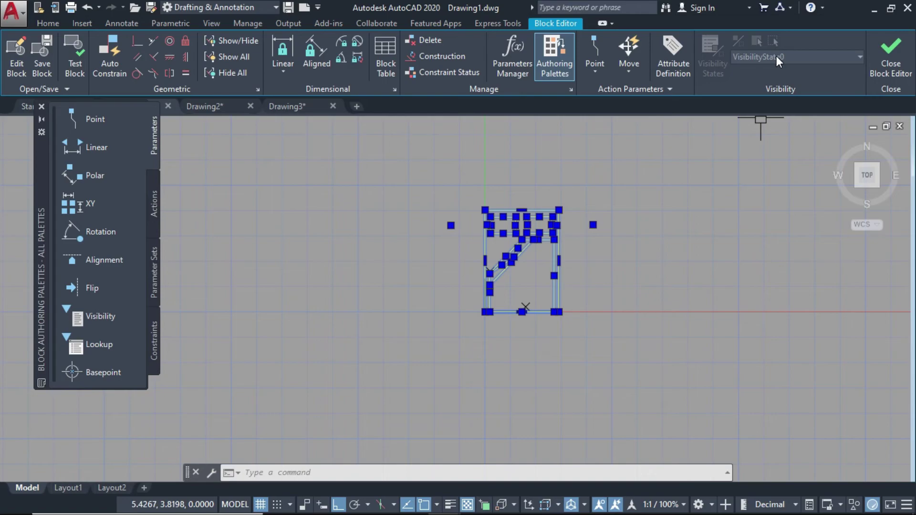
left_click(47, 23)
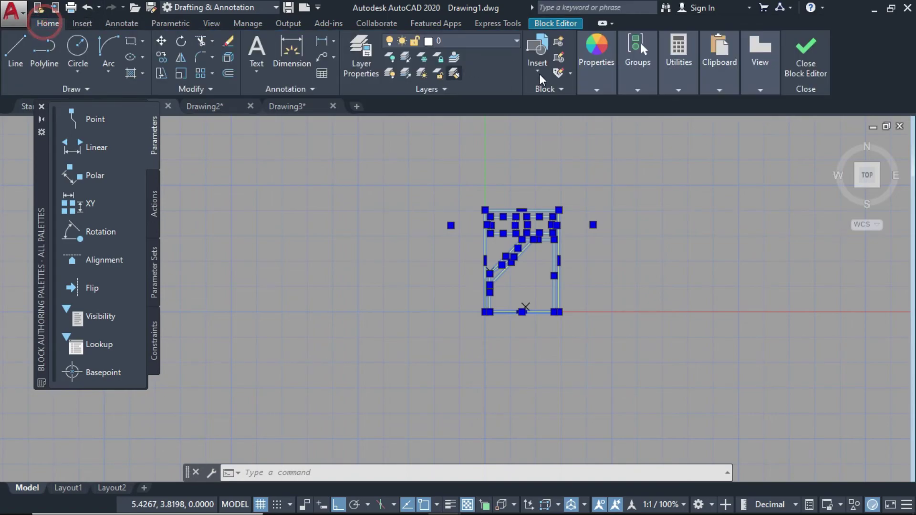
mouse_move(596, 58)
left_click(671, 105)
left_click(695, 242)
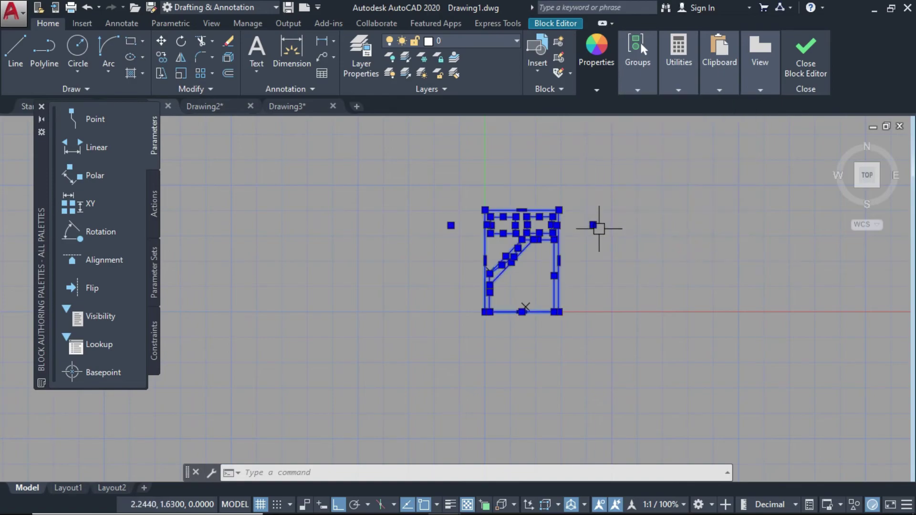
left_click(600, 237)
key("Escape")
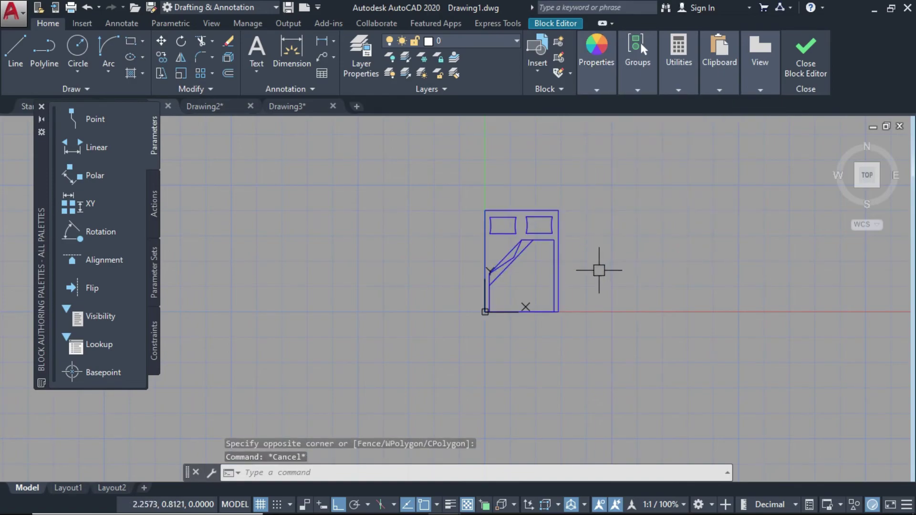
scroll(602, 268, "up", 4)
scroll(568, 234, "down", 4)
scroll(522, 216, "up", 3)
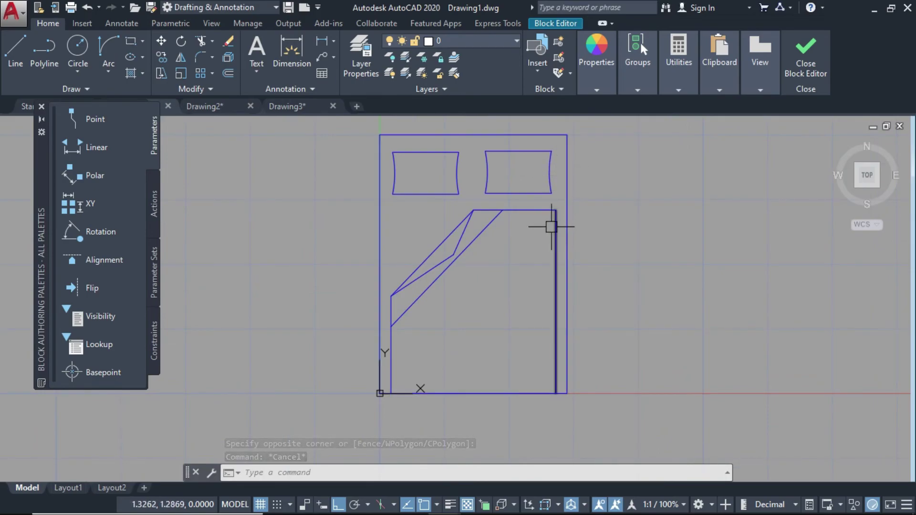
Close the Block Editor, saving the changes to Bed, and check the bed instance in the drawing by selecting it
left_click(819, 77)
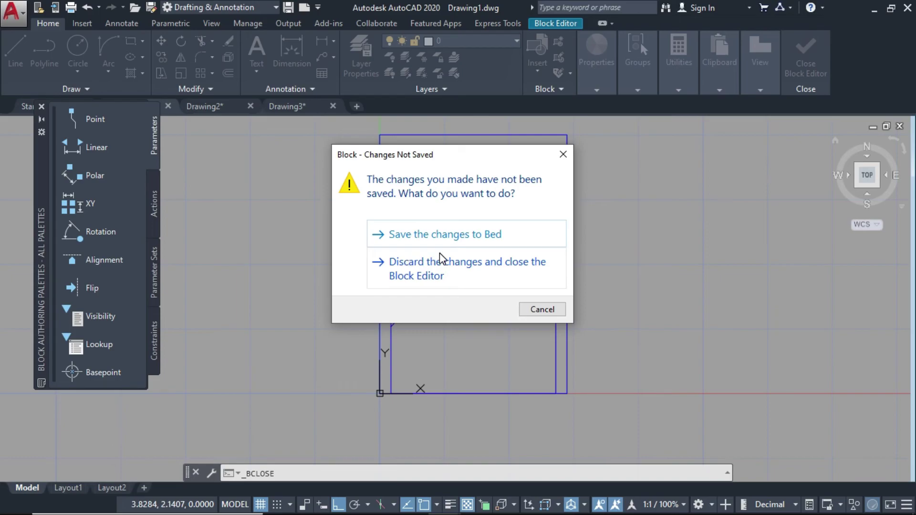
left_click(452, 236)
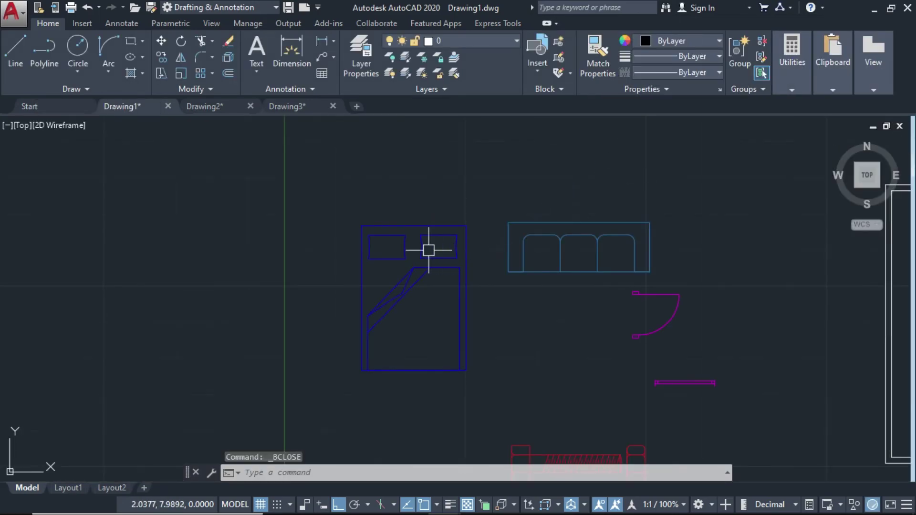
left_click(464, 331)
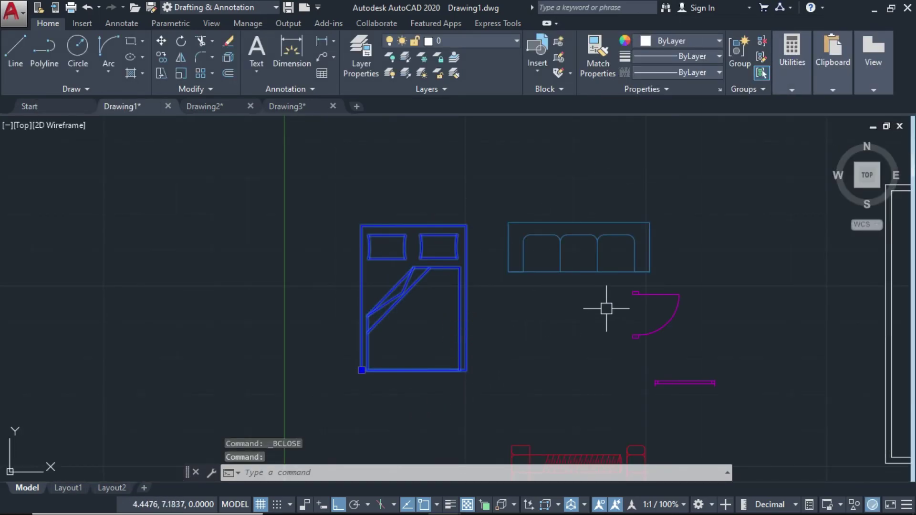
key("Escape")
Try inserting Bed.dwg with the existing Bed block redefined from the file, and undo the insertion
type("I")
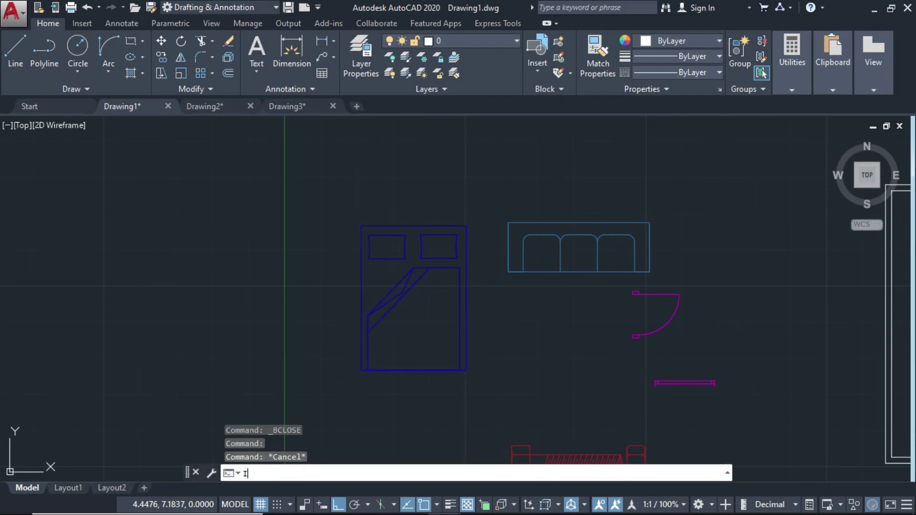
key("Return")
left_click(678, 229)
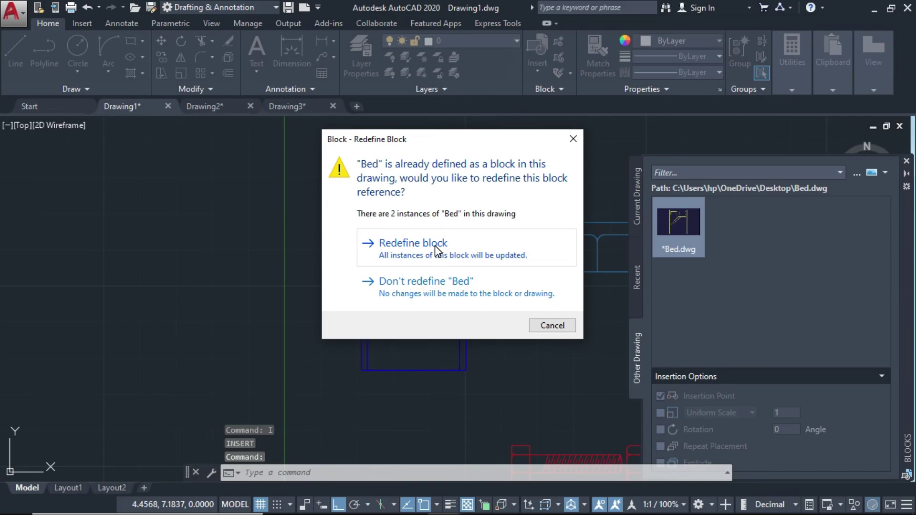
left_click(447, 253)
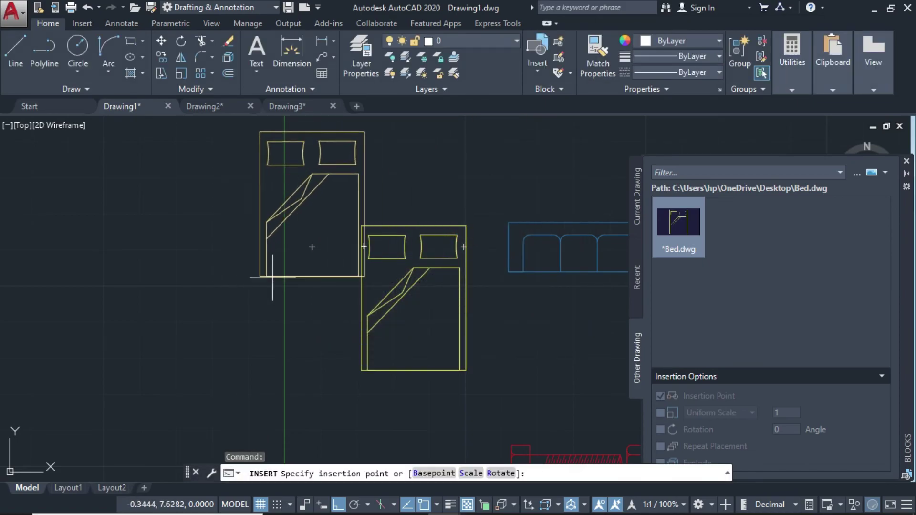
left_click(143, 285)
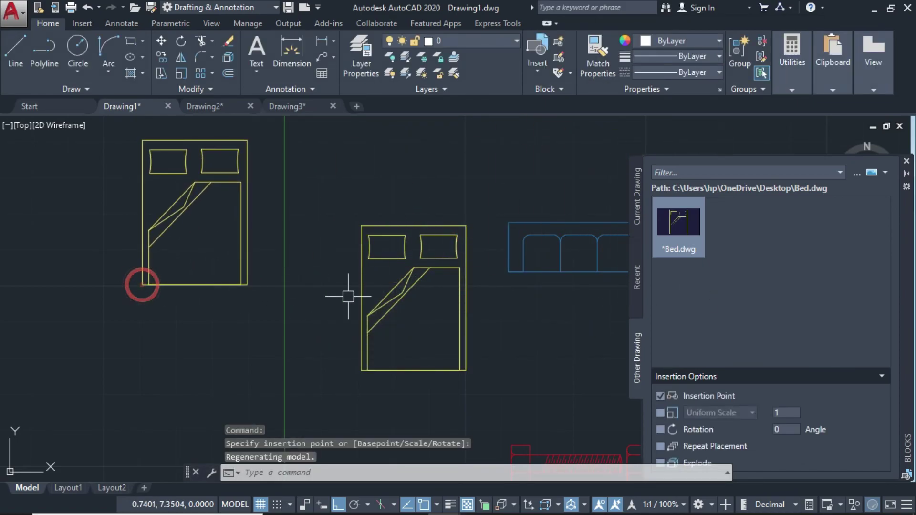
key("Escape")
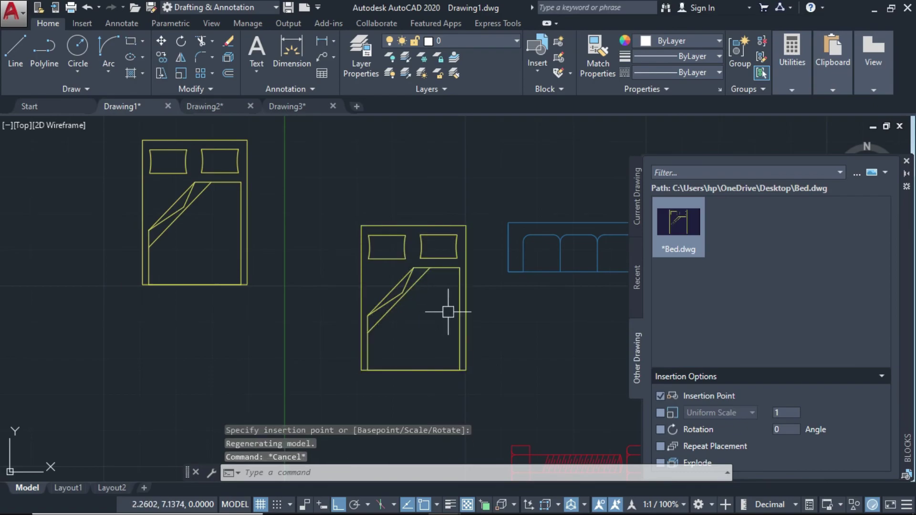
key("ctrl+z")
Insert two more blue beds from Bed.dwg without redefining the block, beside and above the existing bed, and close the Blocks palette
left_click(675, 228)
left_click(118, 338)
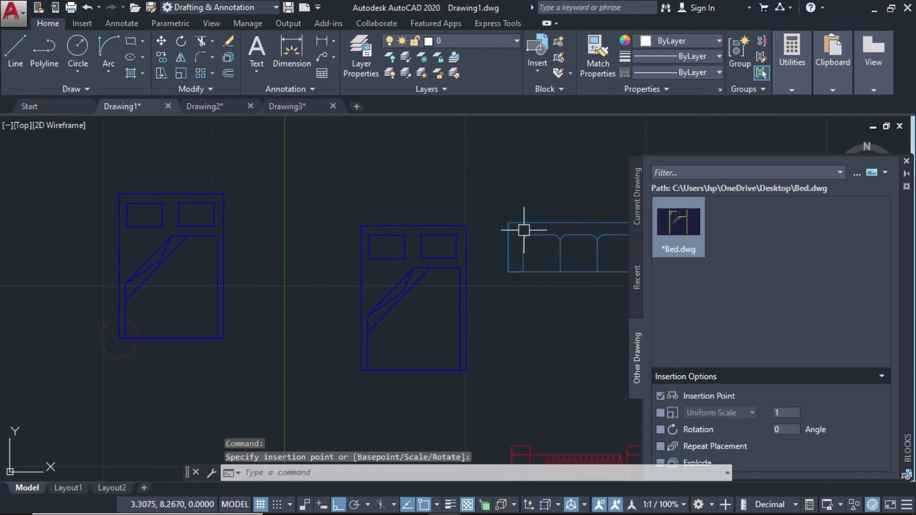
left_click(373, 190)
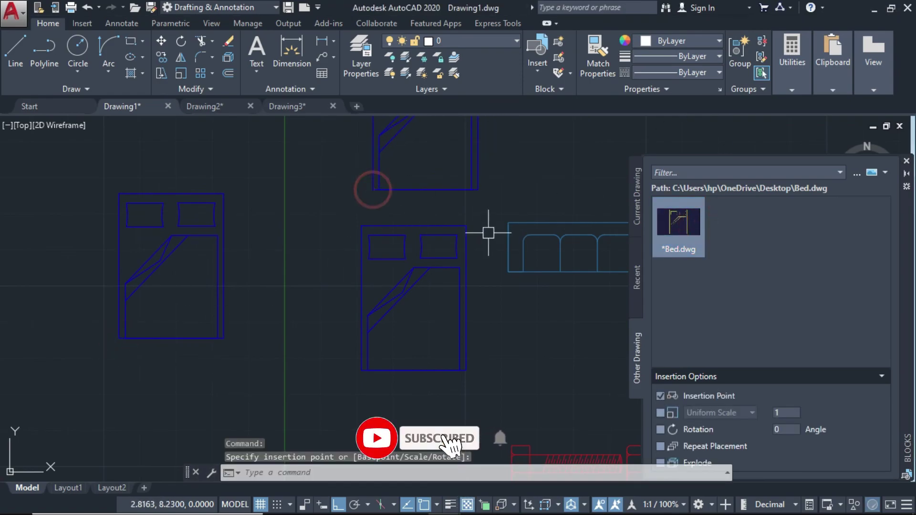
scroll(488, 232, "down", 5)
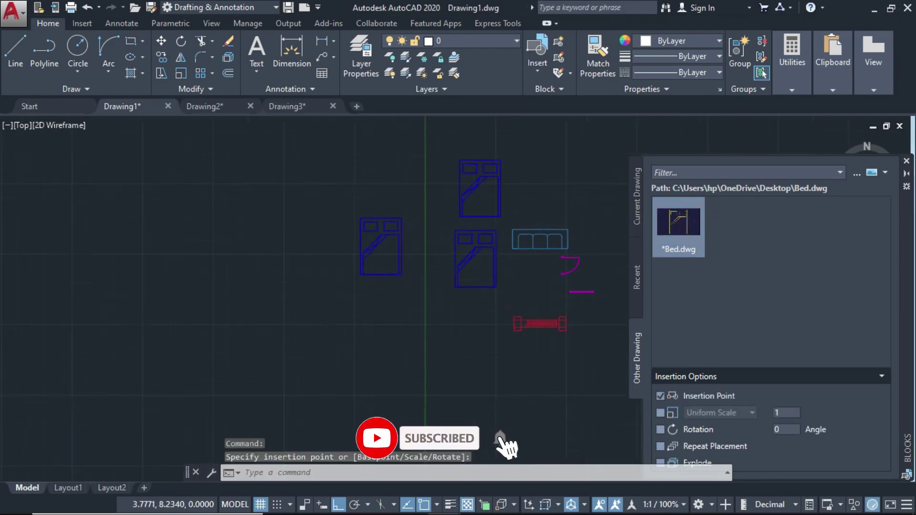
left_click(906, 162)
scroll(644, 239, "down", 3)
mouse_move(650, 253)
middle_mouse_down()
mouse_move(567, 280)
mouse_move(490, 286)
middle_mouse_up()
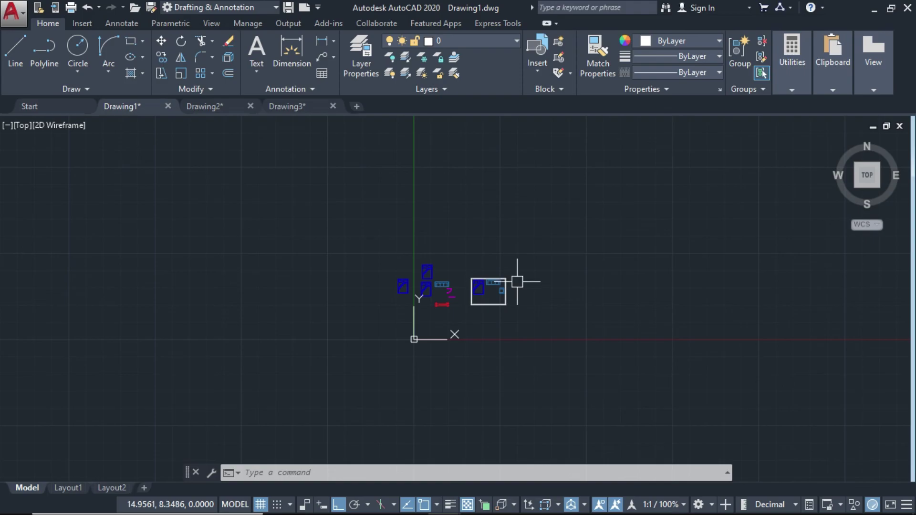
scroll(442, 285, "up", 5)
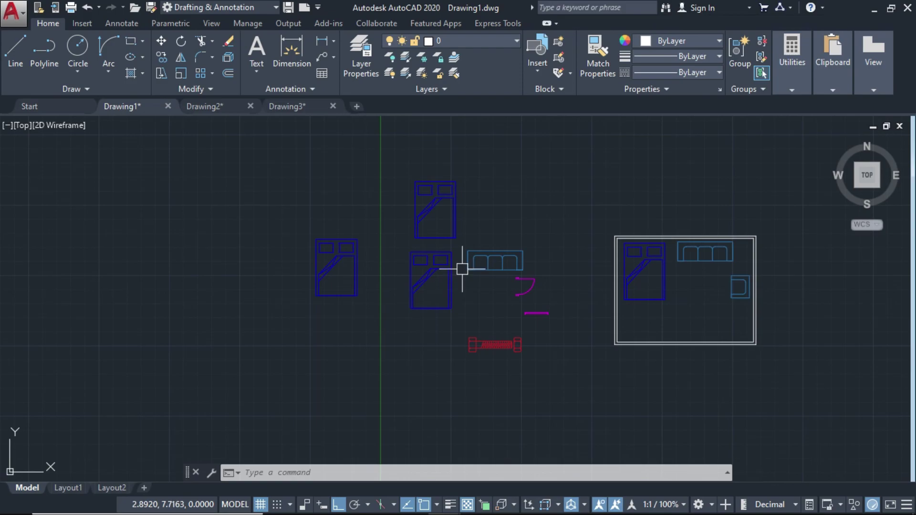
scroll(509, 259, "down", 2)
middle_click_drag(515, 255, 345, 275)
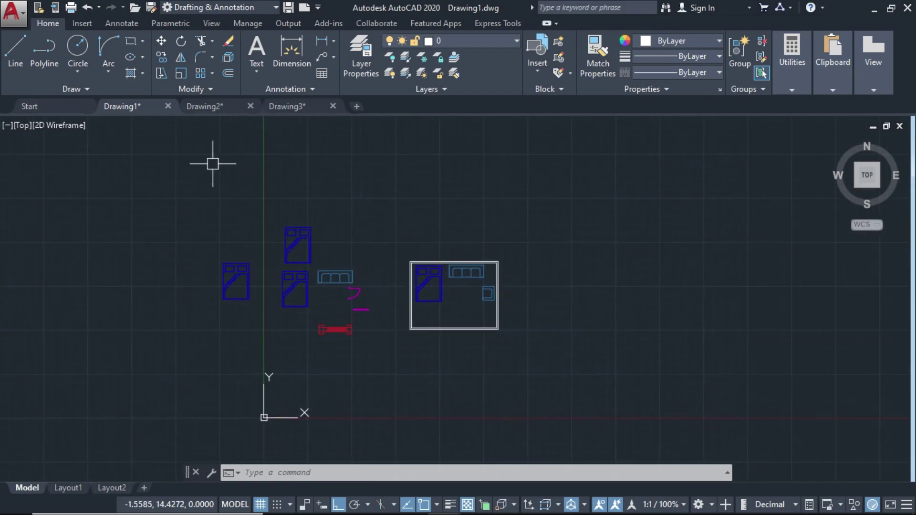